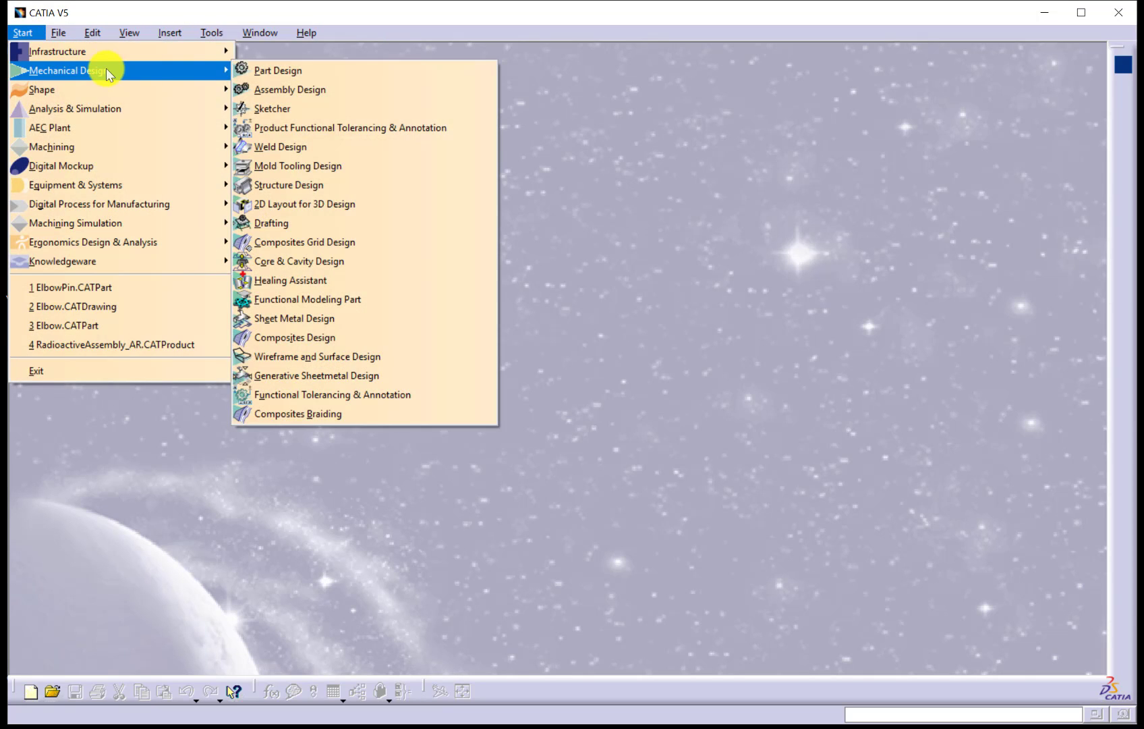
# Create a new Part Design part named Bushing.
pyautogui.click(264, 72)
pyautogui.write('Bushing')
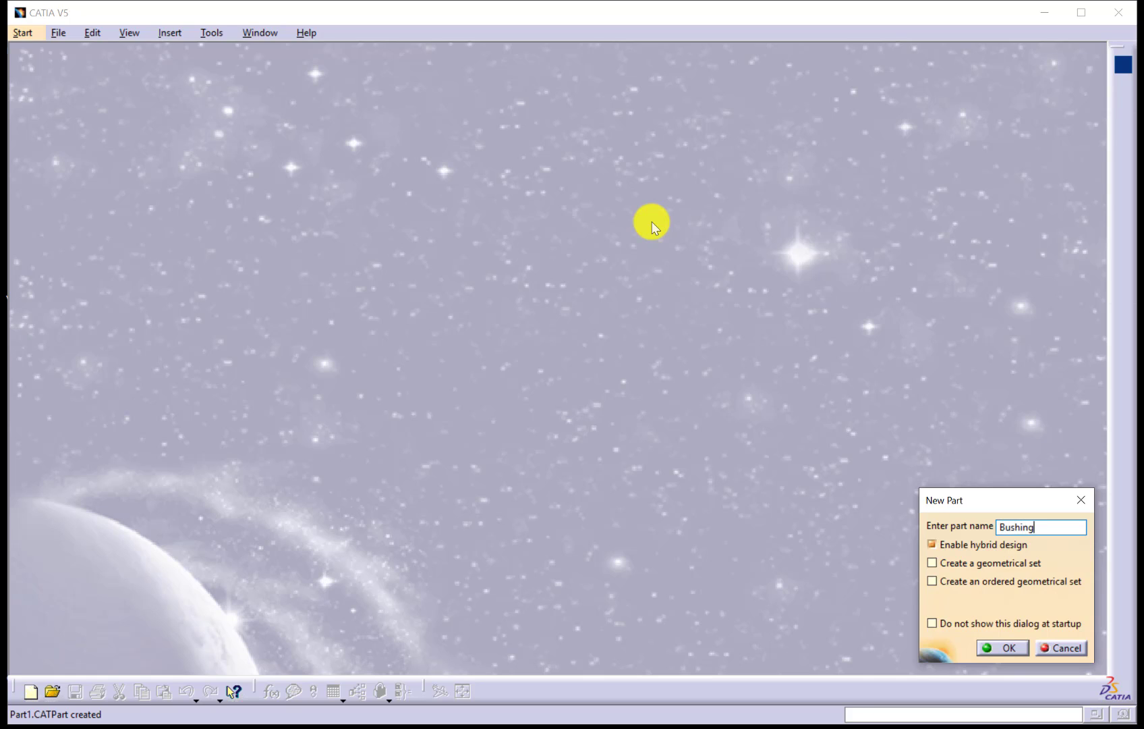
pyautogui.press('Return')
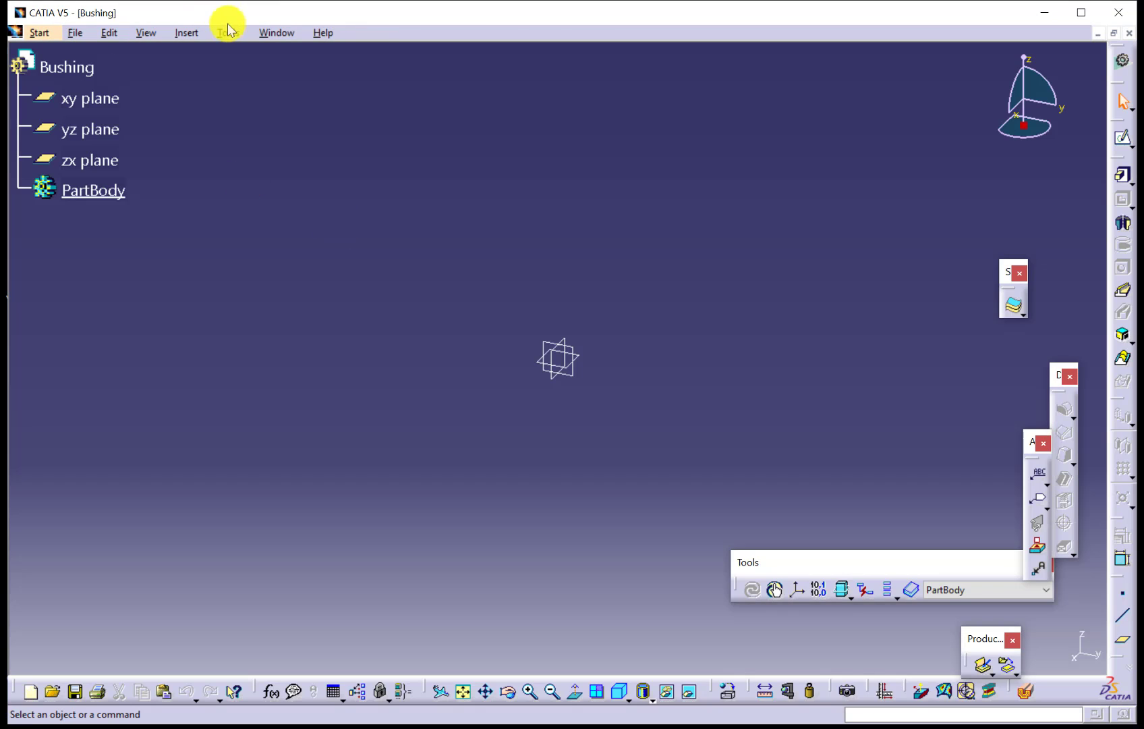
# Confirm the length unit is Inch in the Parameters and Measure options.
pyautogui.click(228, 33)
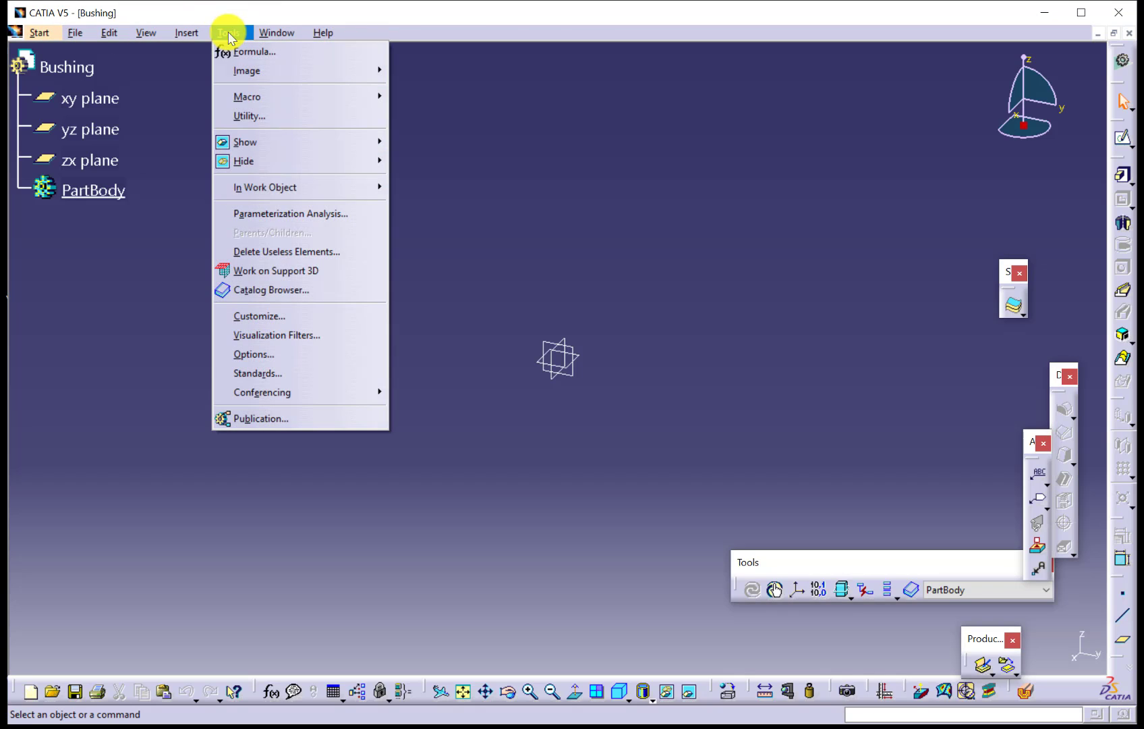
pyautogui.click(284, 359)
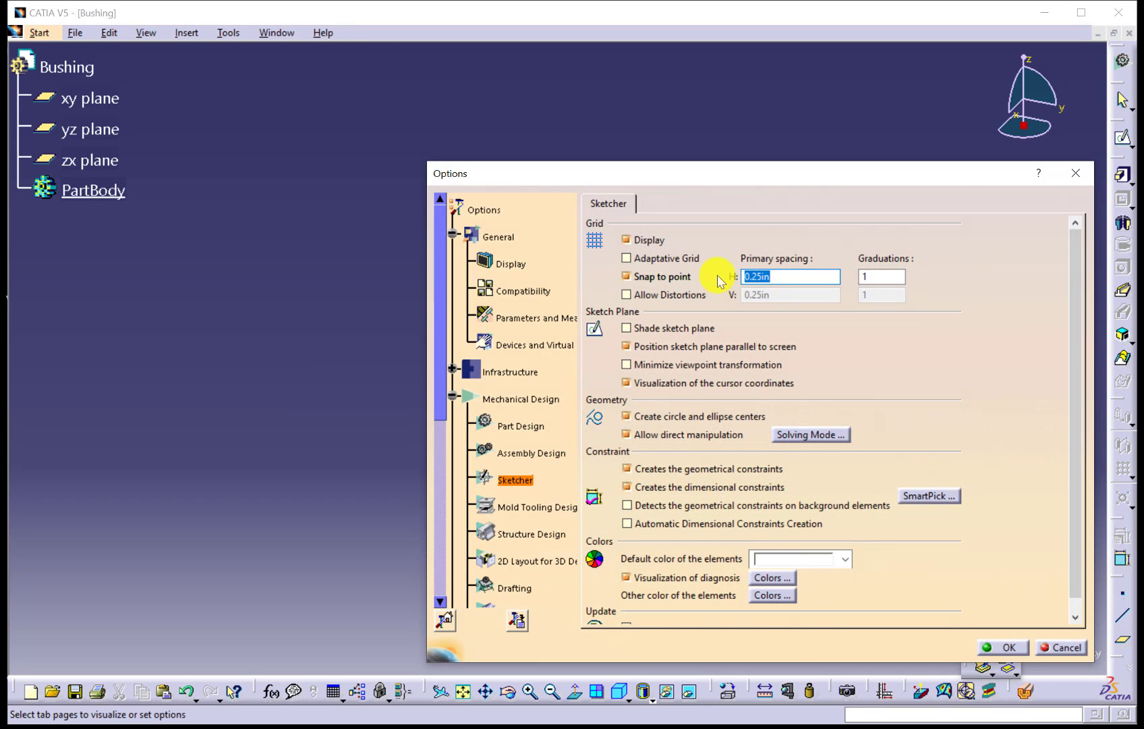
pyautogui.click(543, 320)
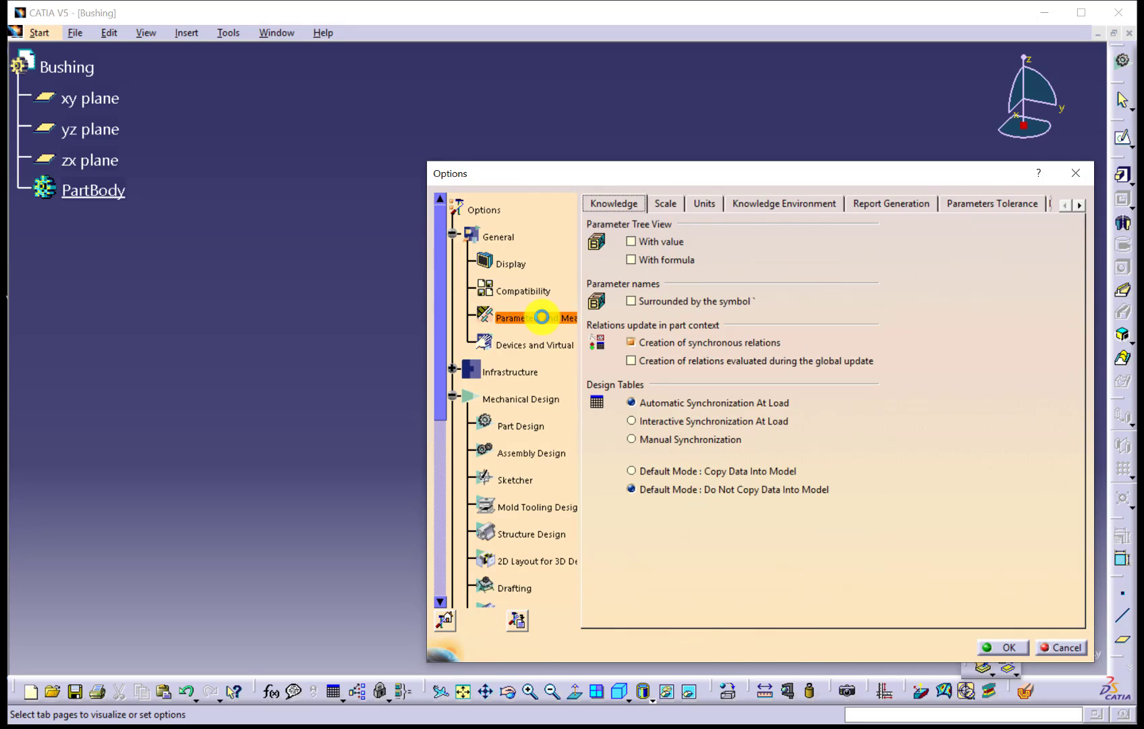
pyautogui.click(705, 206)
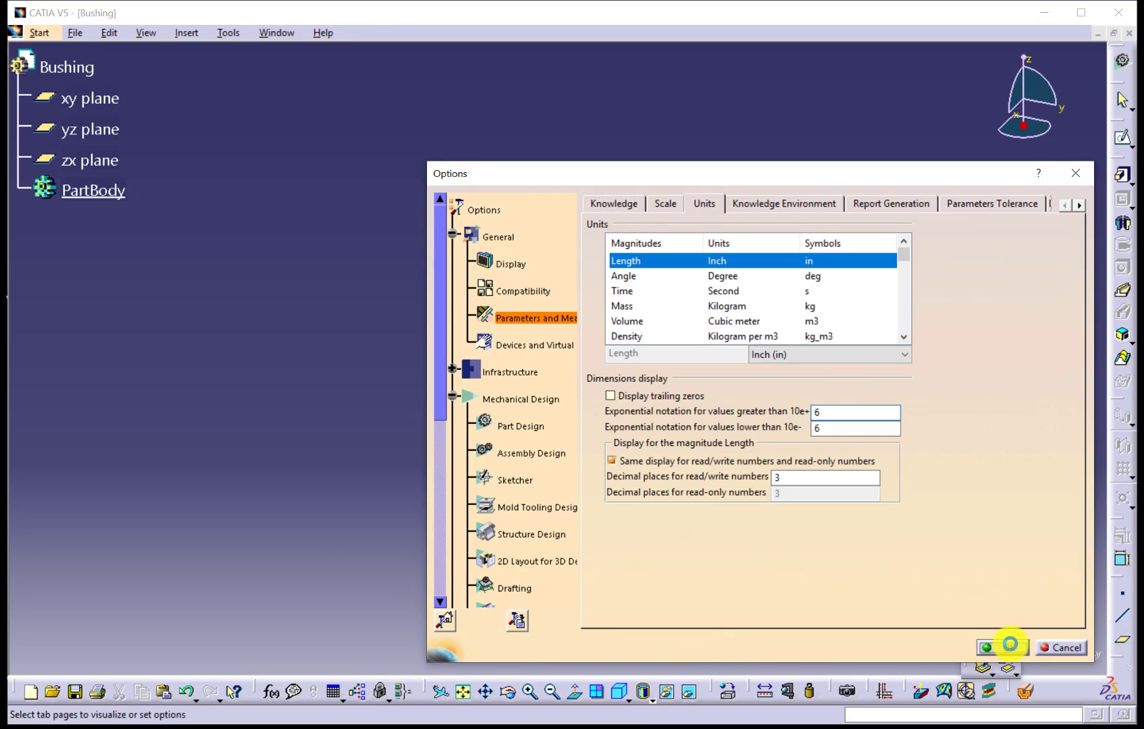
pyautogui.click(1011, 645)
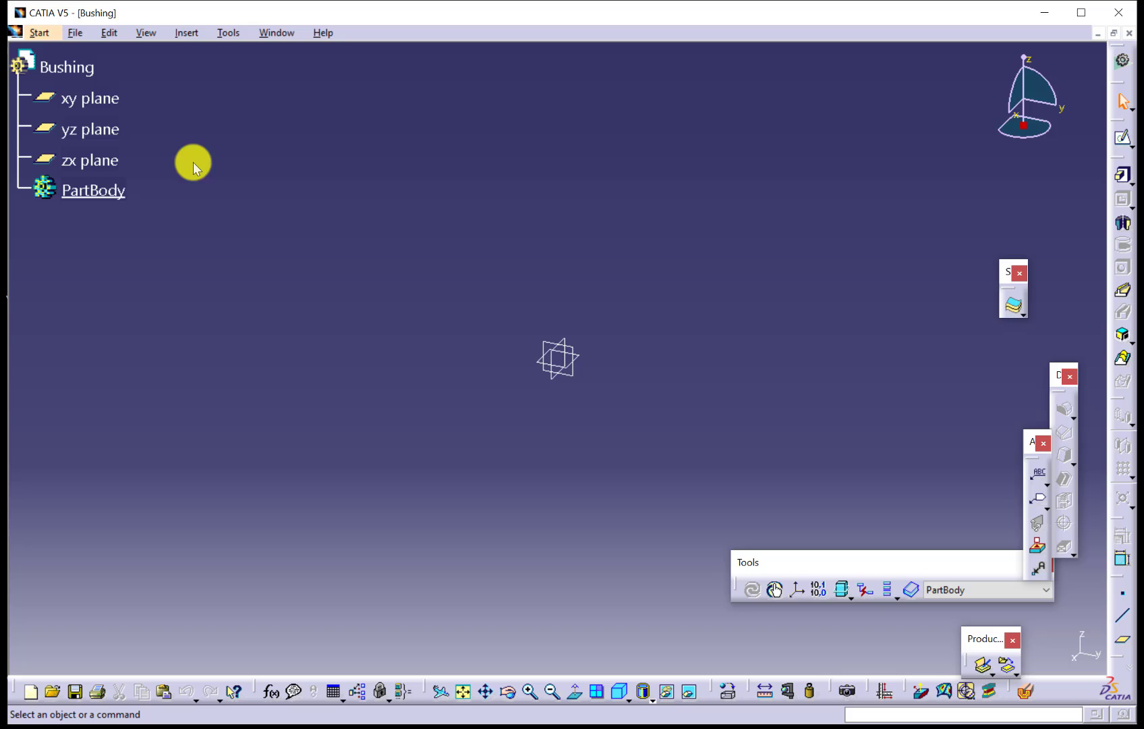
# Sketch the closed stepped half cross-section profile on the yz plane.
pyautogui.click(114, 133)
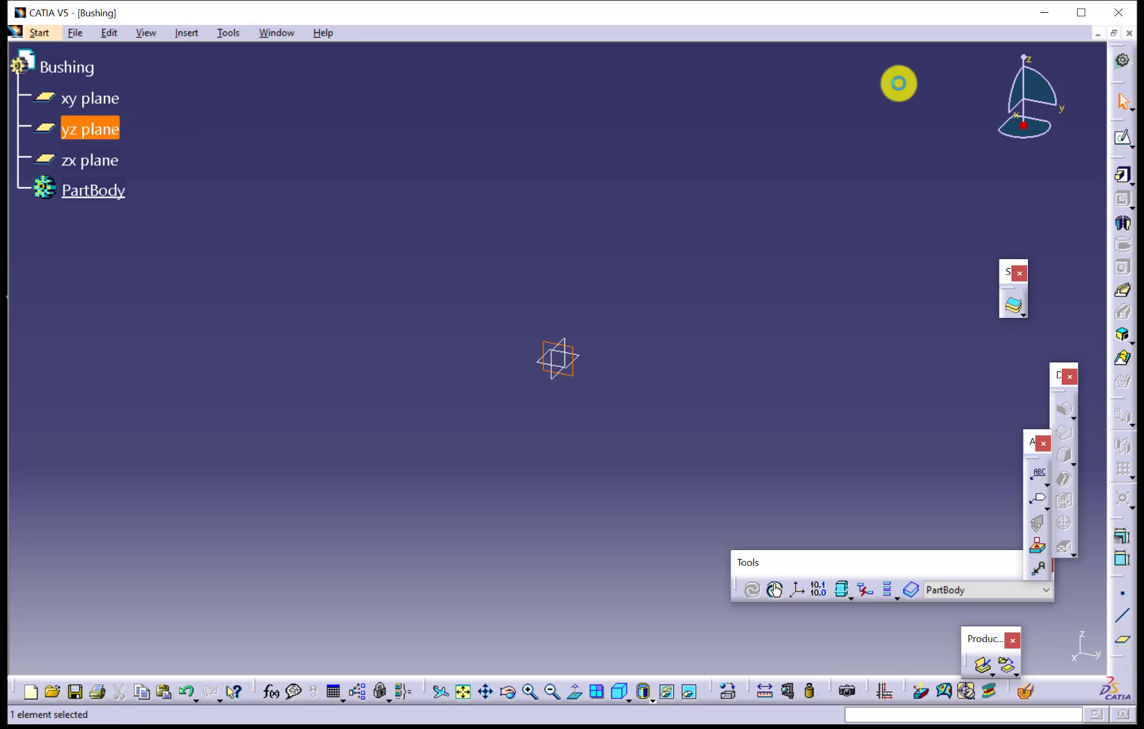
pyautogui.click(1123, 136)
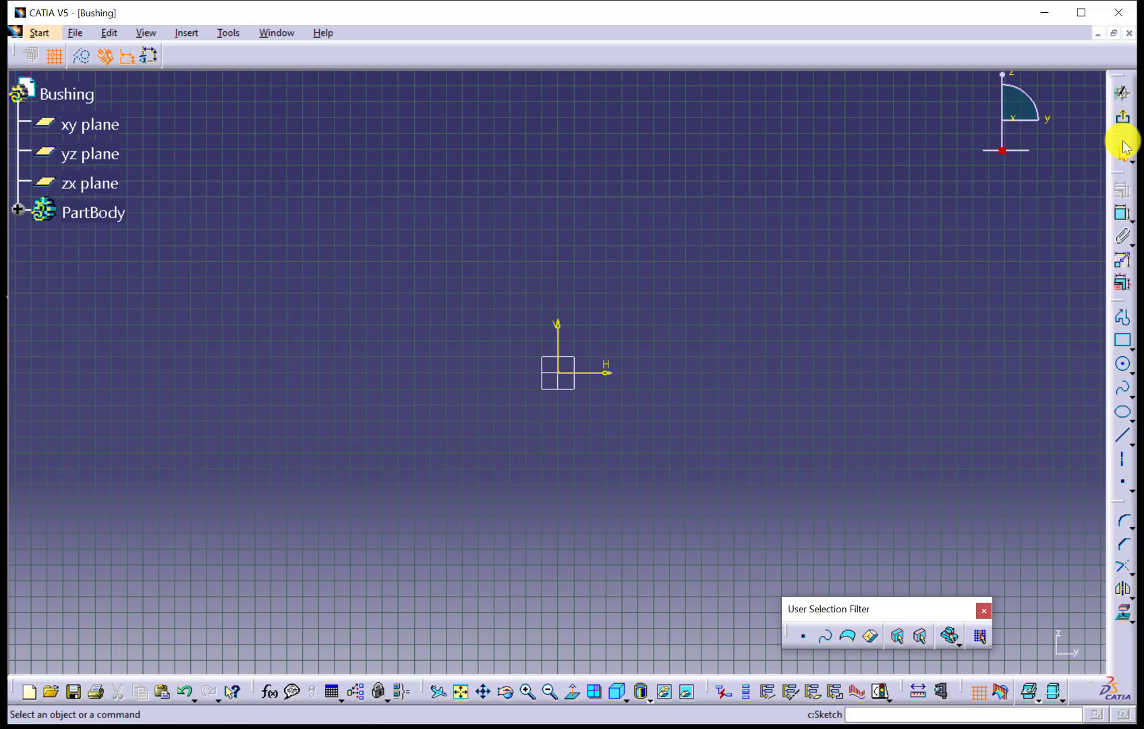
pyautogui.click(1122, 315)
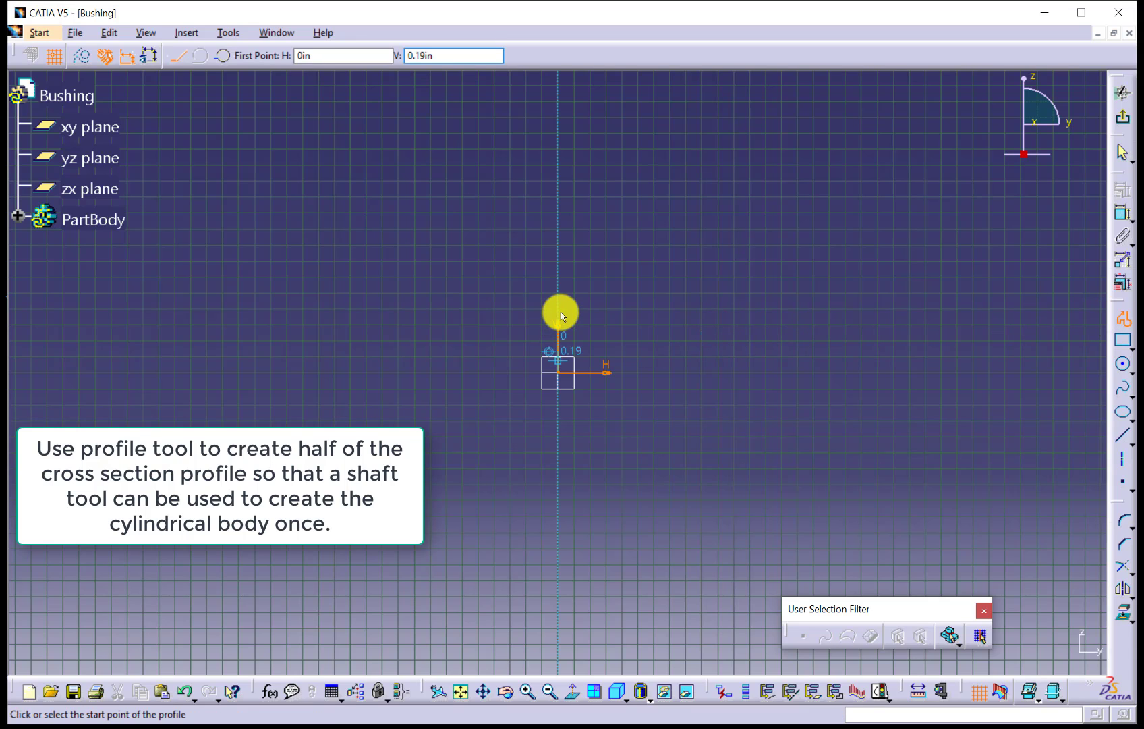
pyautogui.click(560, 312)
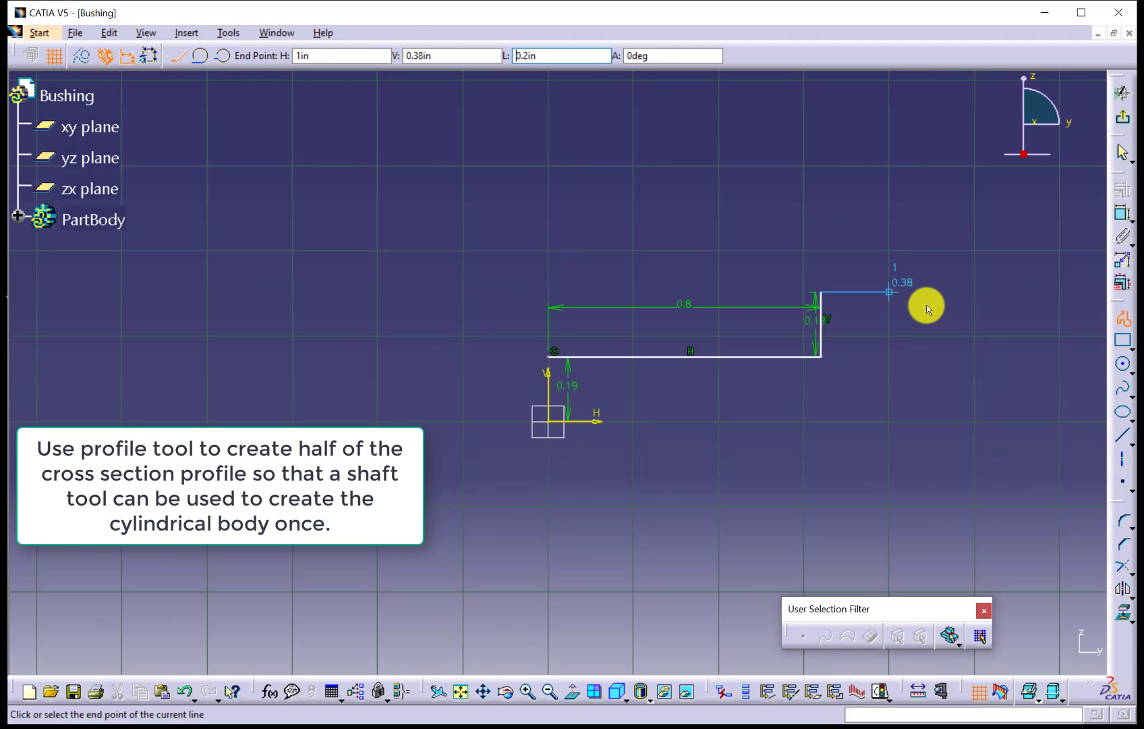
pyautogui.press('Return')
pyautogui.click(892, 433)
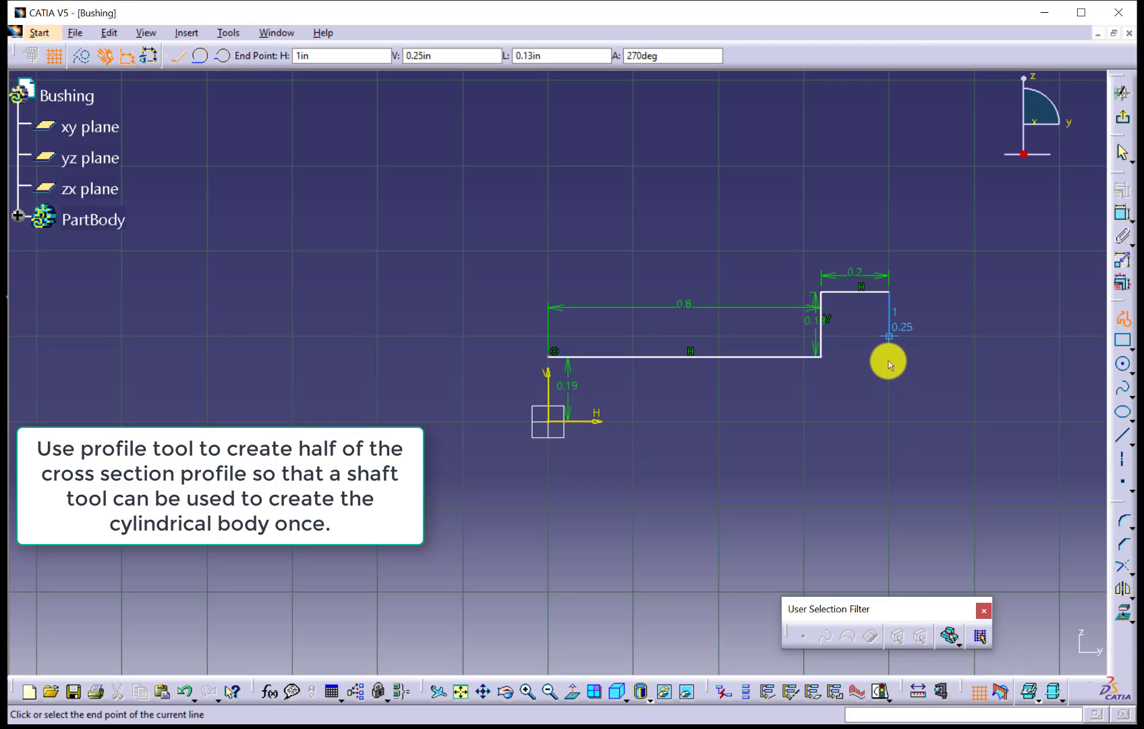
pyautogui.press('Return')
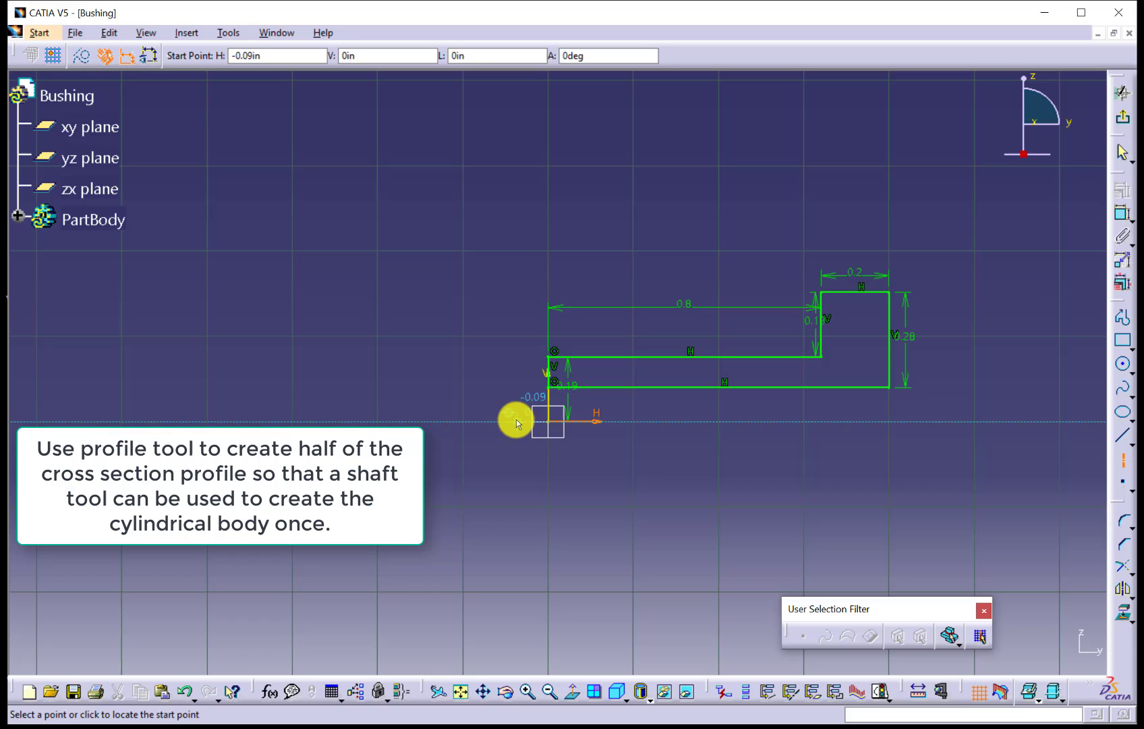
# Add a horizontal axis line for revolving the profile.
pyautogui.click(516, 419)
pyautogui.click(950, 422)
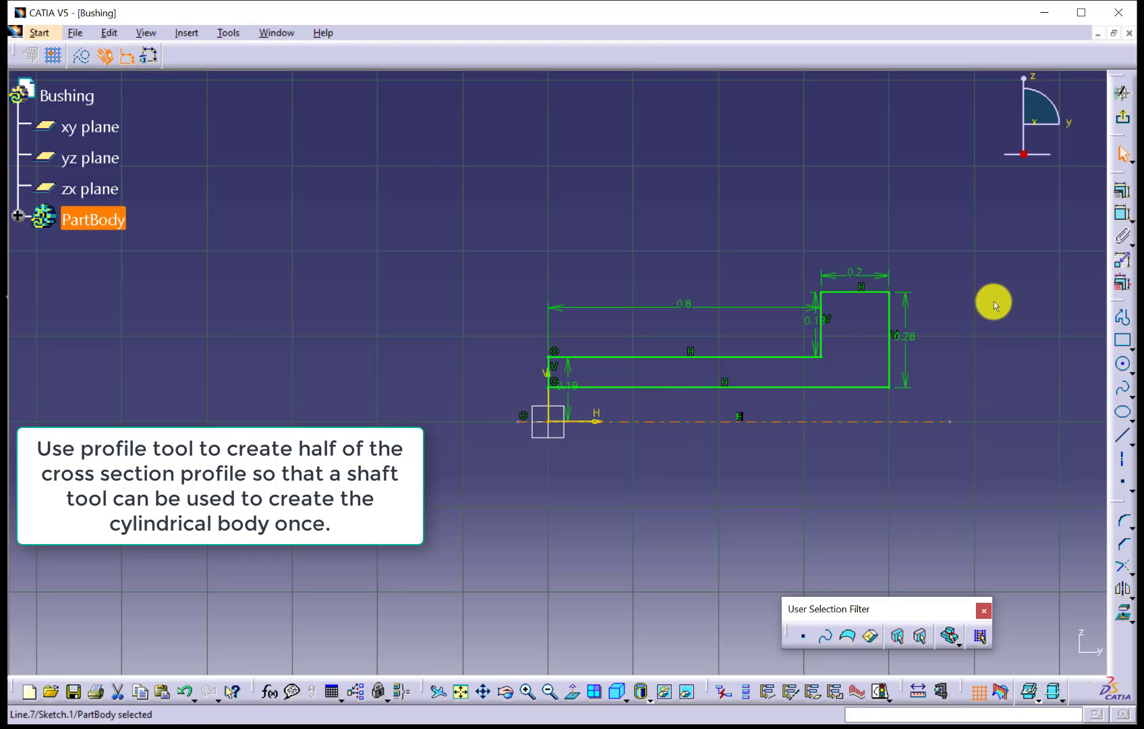
# Revolve the sketch 360° with Shaft into the solid flanged bushing.
pyautogui.click(1123, 118)
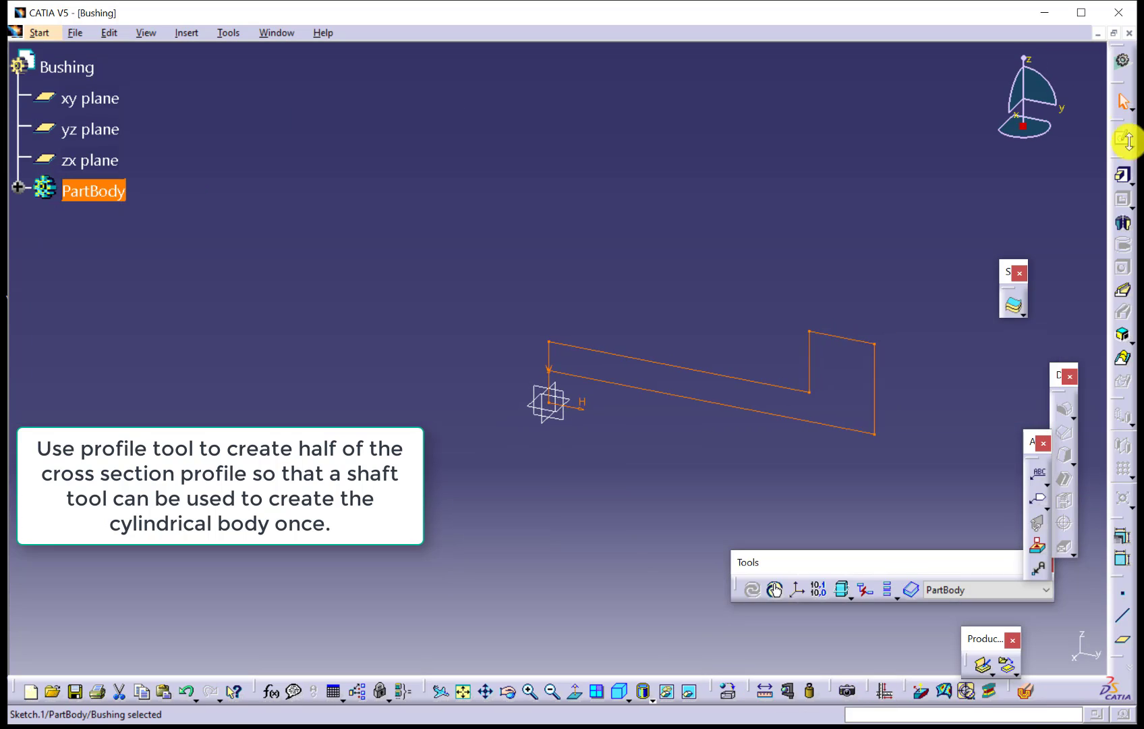
pyautogui.click(1125, 224)
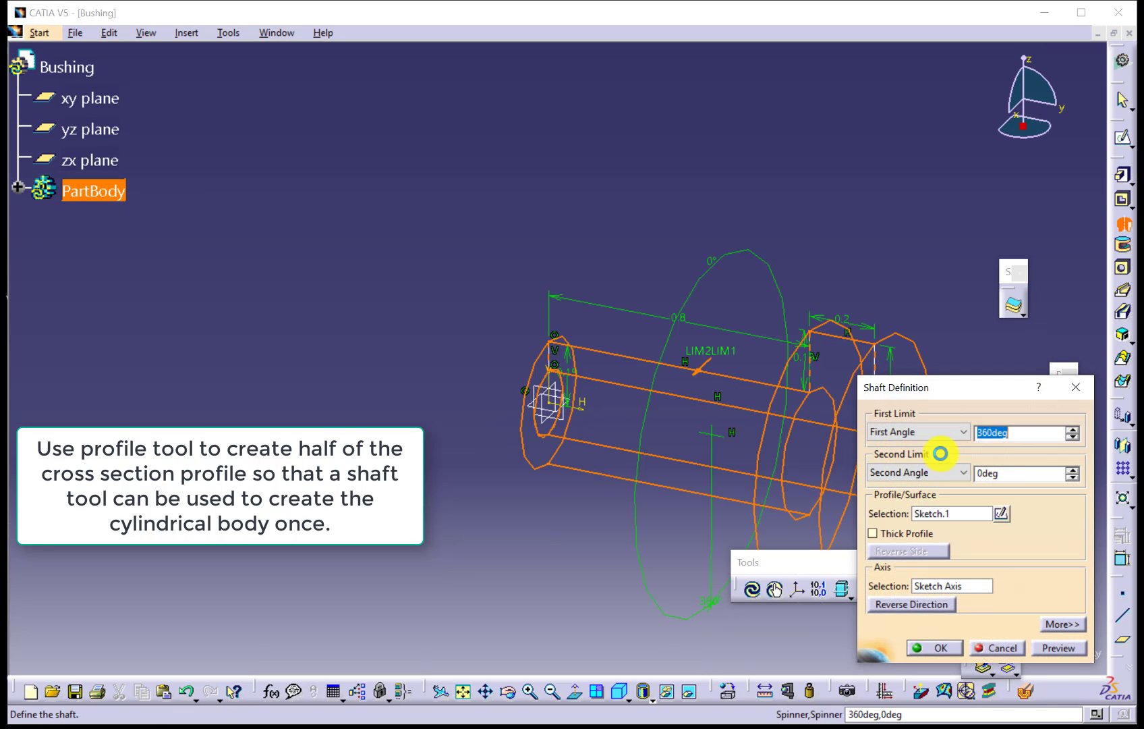
pyautogui.click(941, 647)
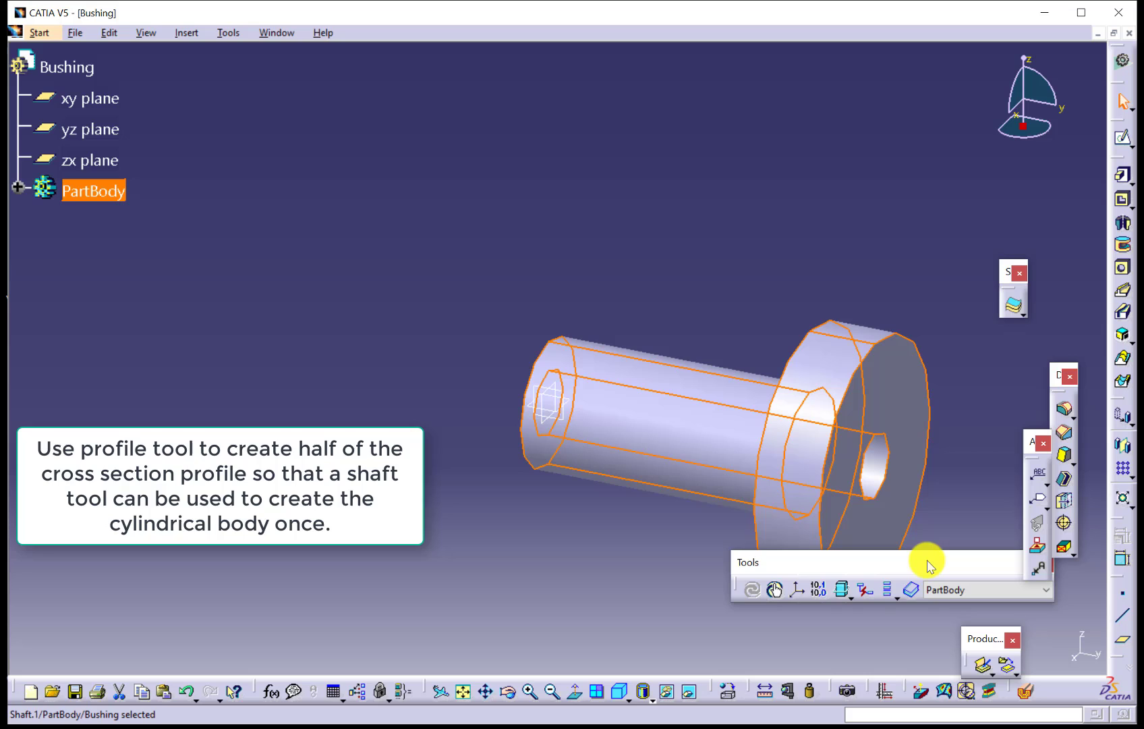
pyautogui.click(966, 489)
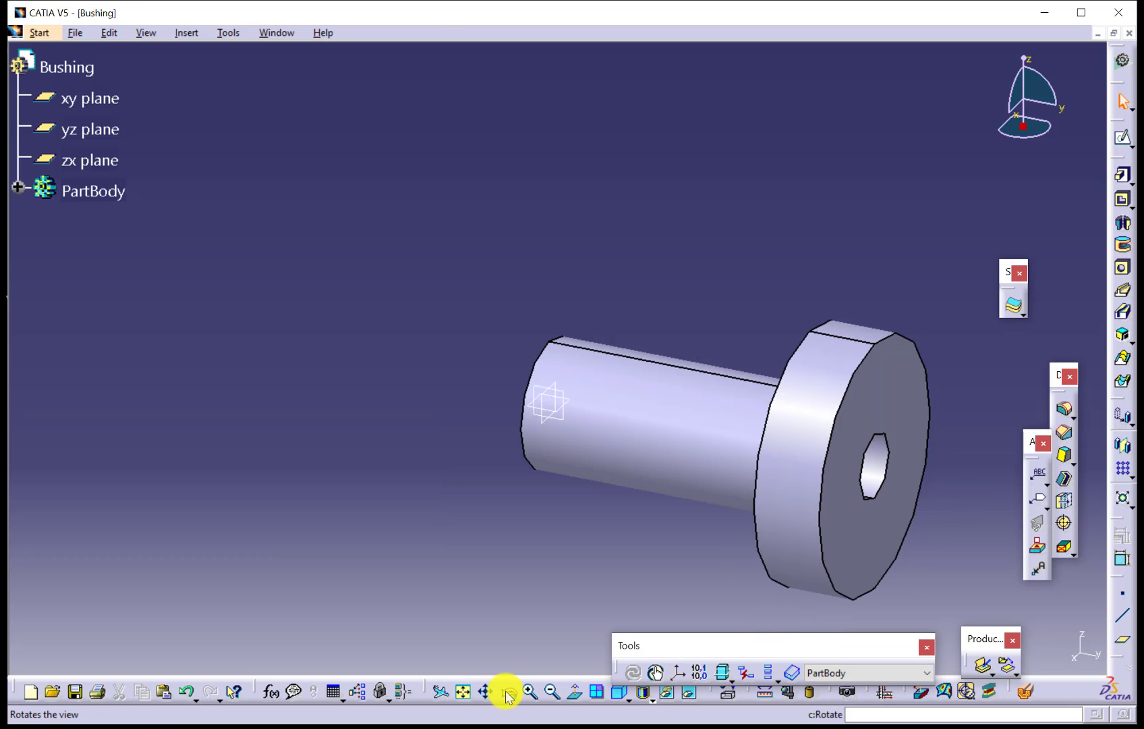
pyautogui.click(463, 690)
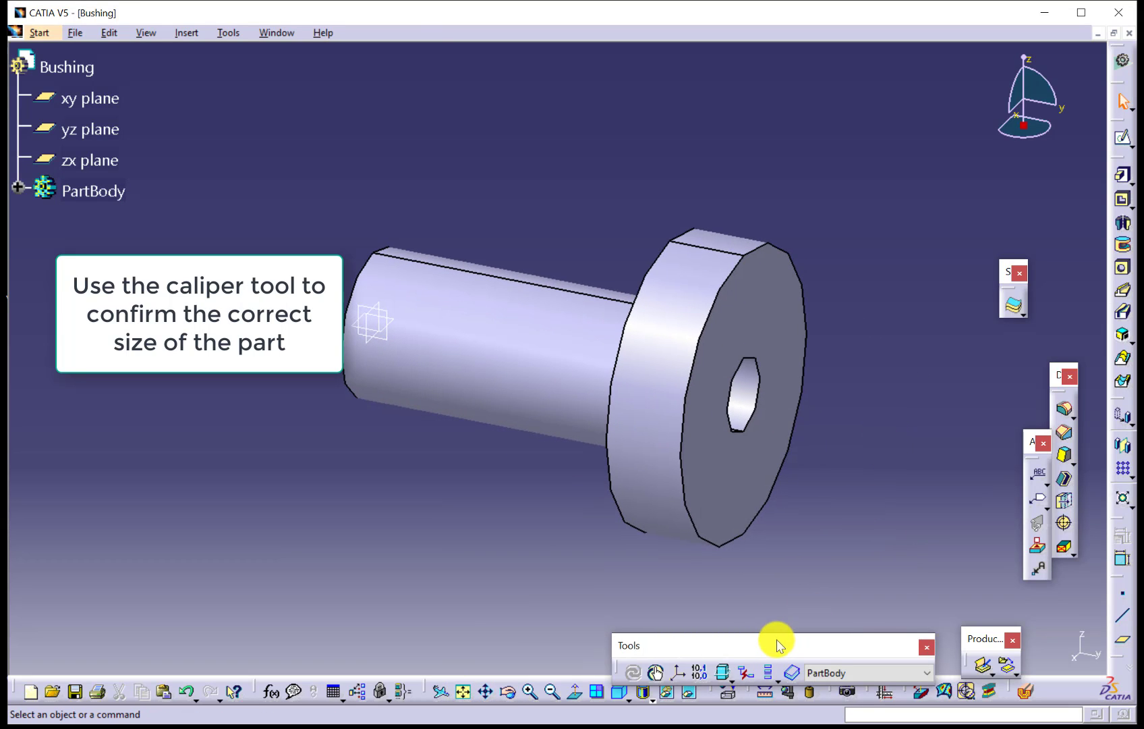
pyautogui.moveTo(776, 641); pyautogui.dragTo(777, 615)
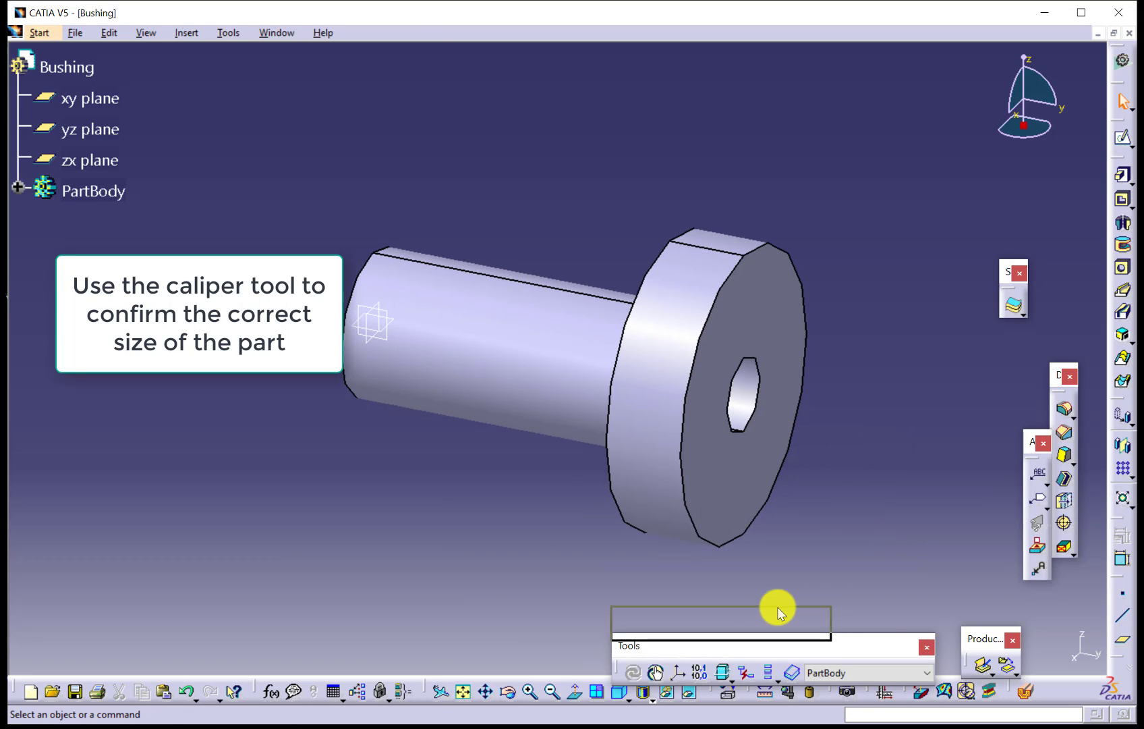
# Measure the radius of the hole edge and discard the measurement.
pyautogui.click(789, 692)
pyautogui.click(768, 248)
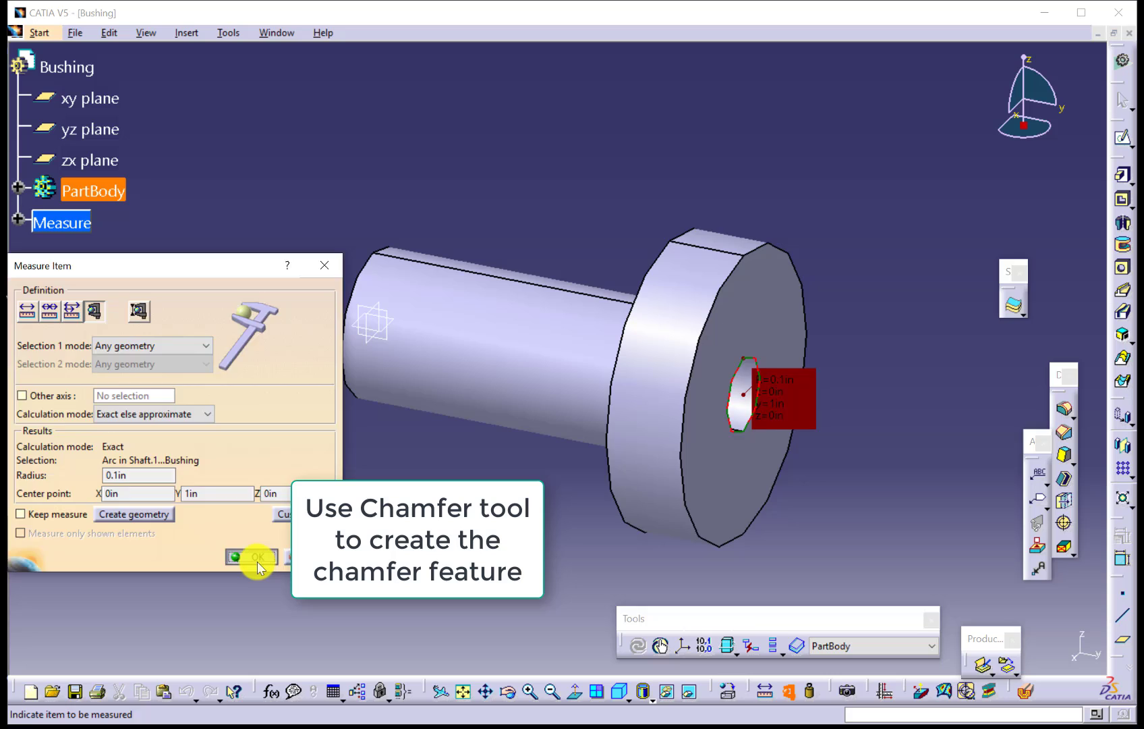
pyautogui.click(258, 560)
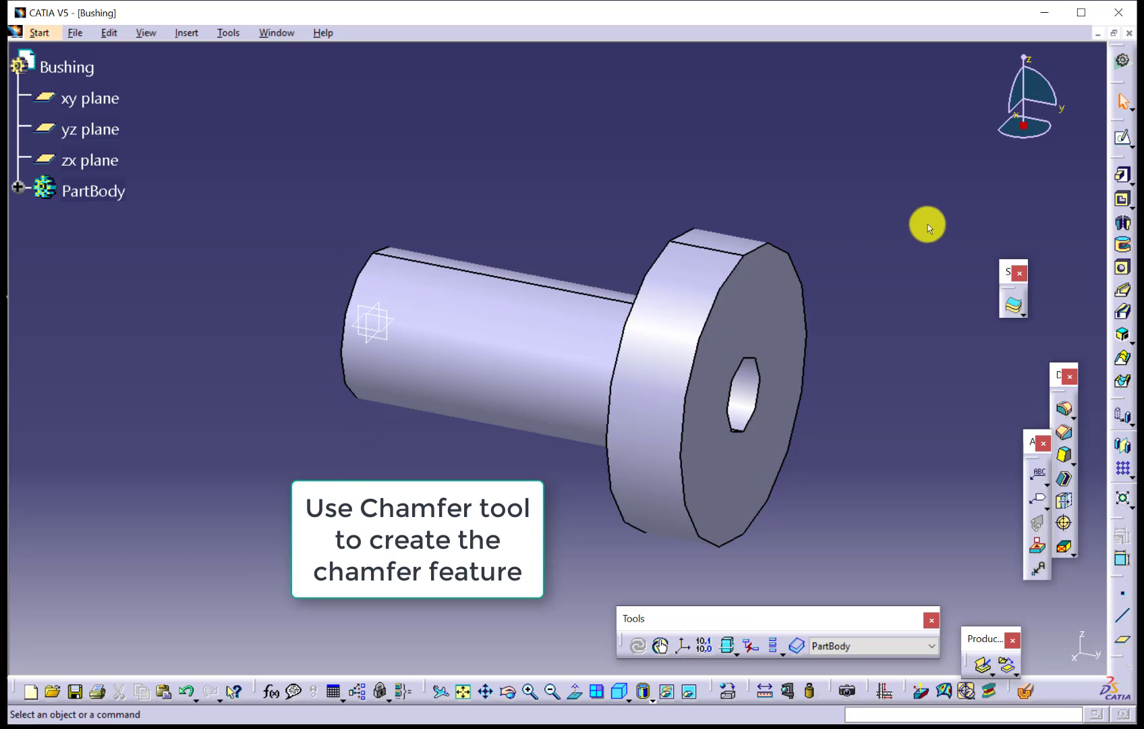
# Chamfer the shaft end's circular edge 0.02in × 45deg.
pyautogui.click(509, 693)
pyautogui.moveTo(344, 447); pyautogui.dragTo(566, 504)
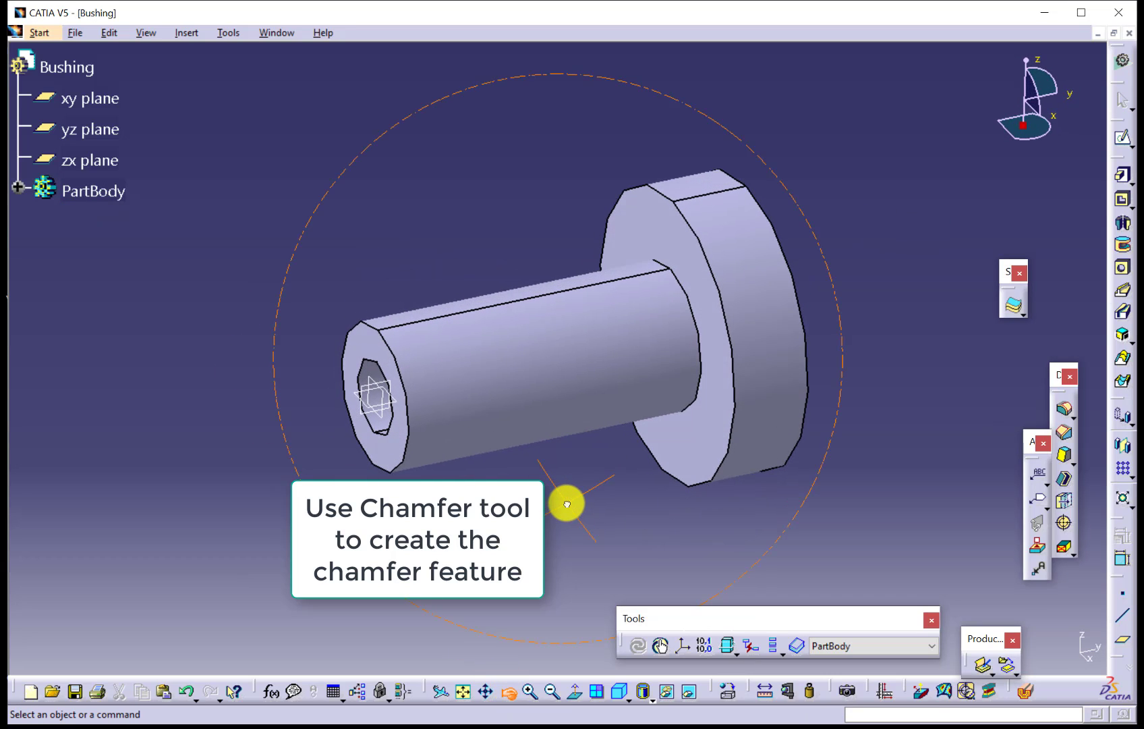
pyautogui.click(1064, 434)
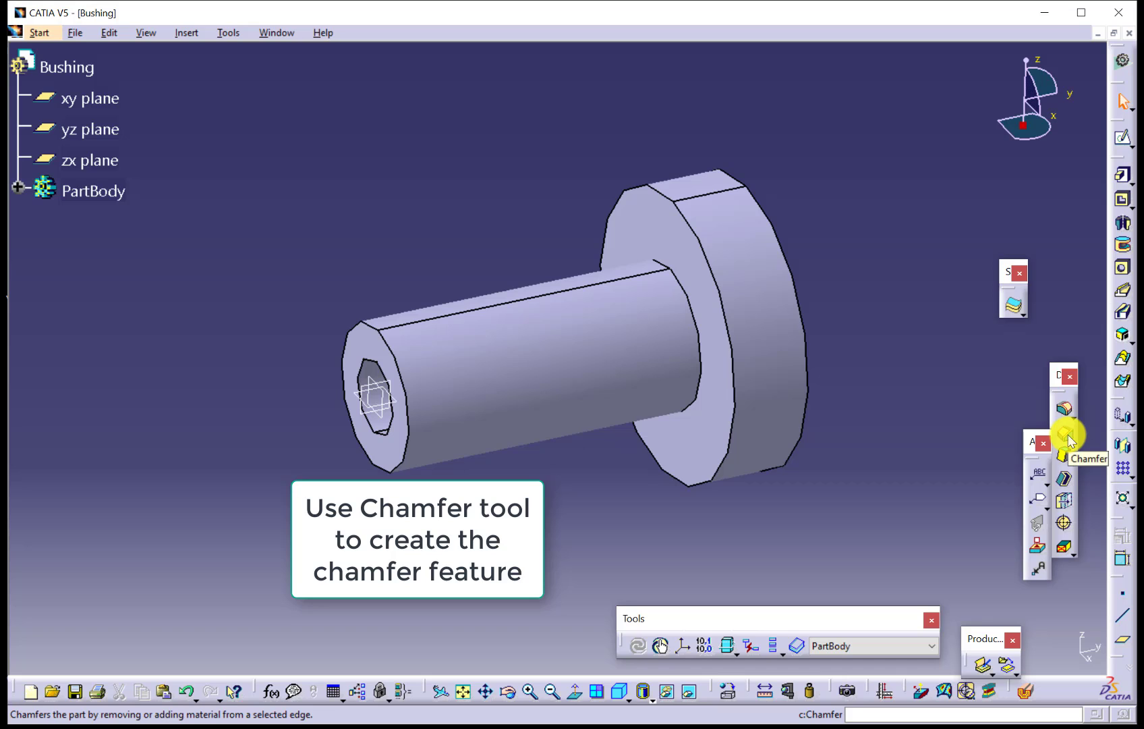
pyautogui.click(1069, 436)
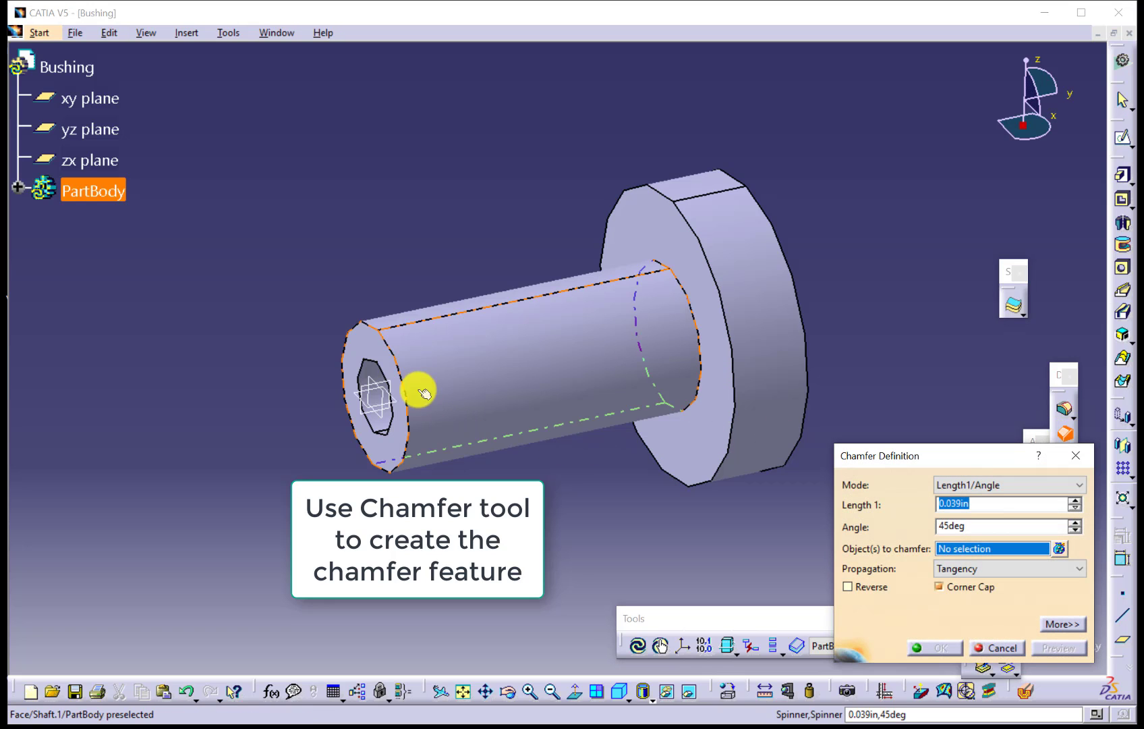
pyautogui.click(404, 375)
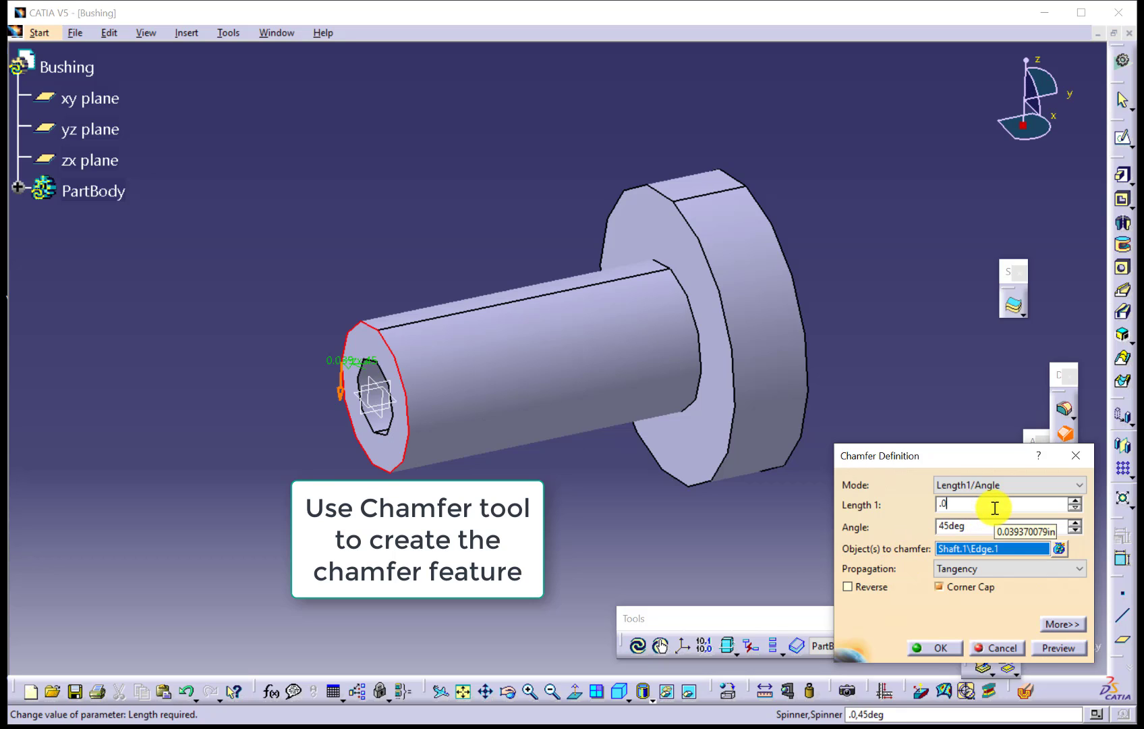
pyautogui.write('2in')
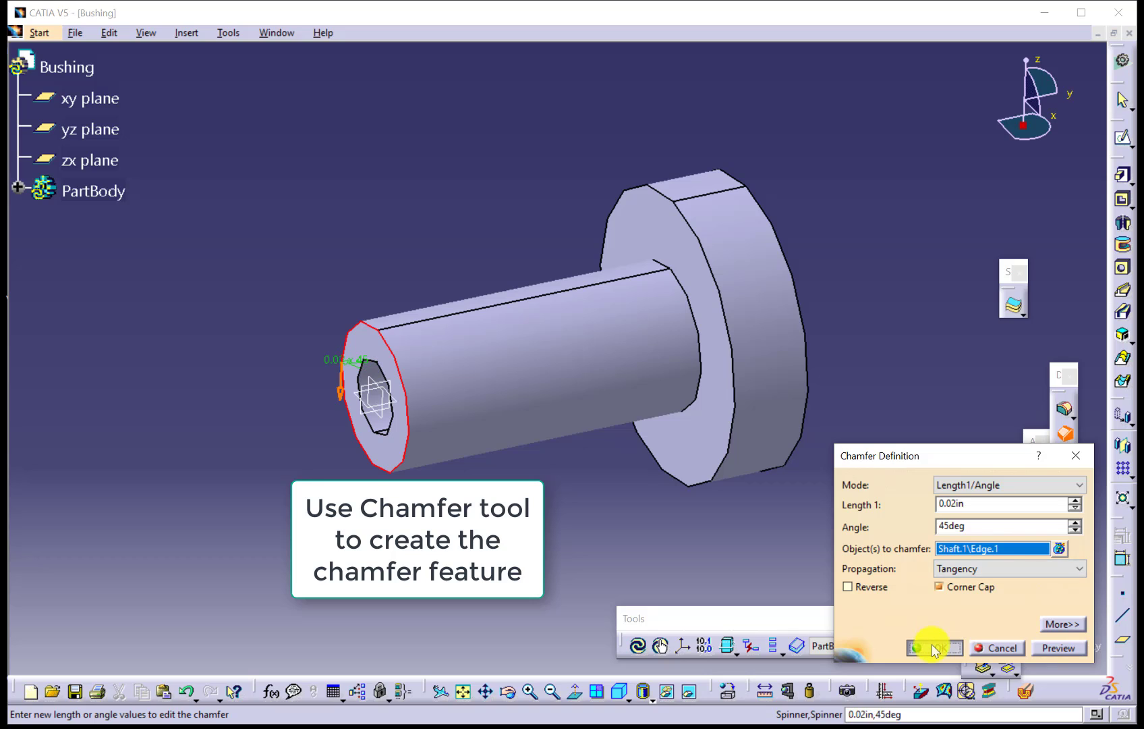
pyautogui.click(932, 648)
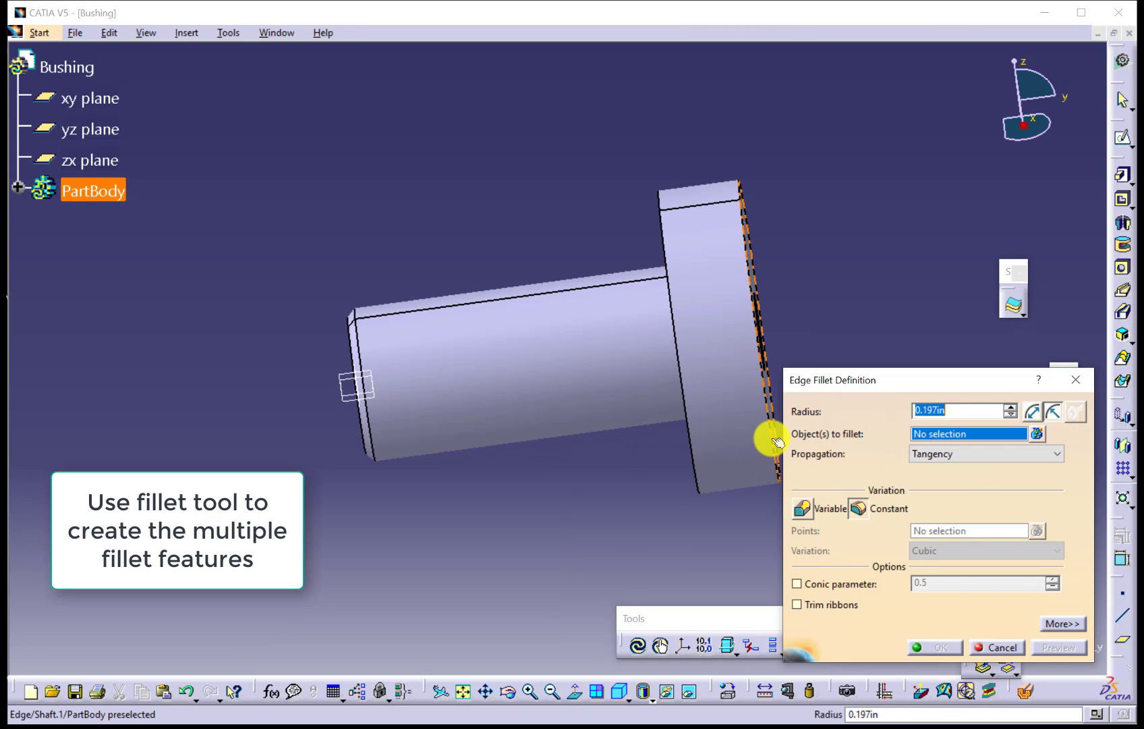
# Fillet three flange edges, including the back one, with 0.02 radius.
pyautogui.click(775, 441)
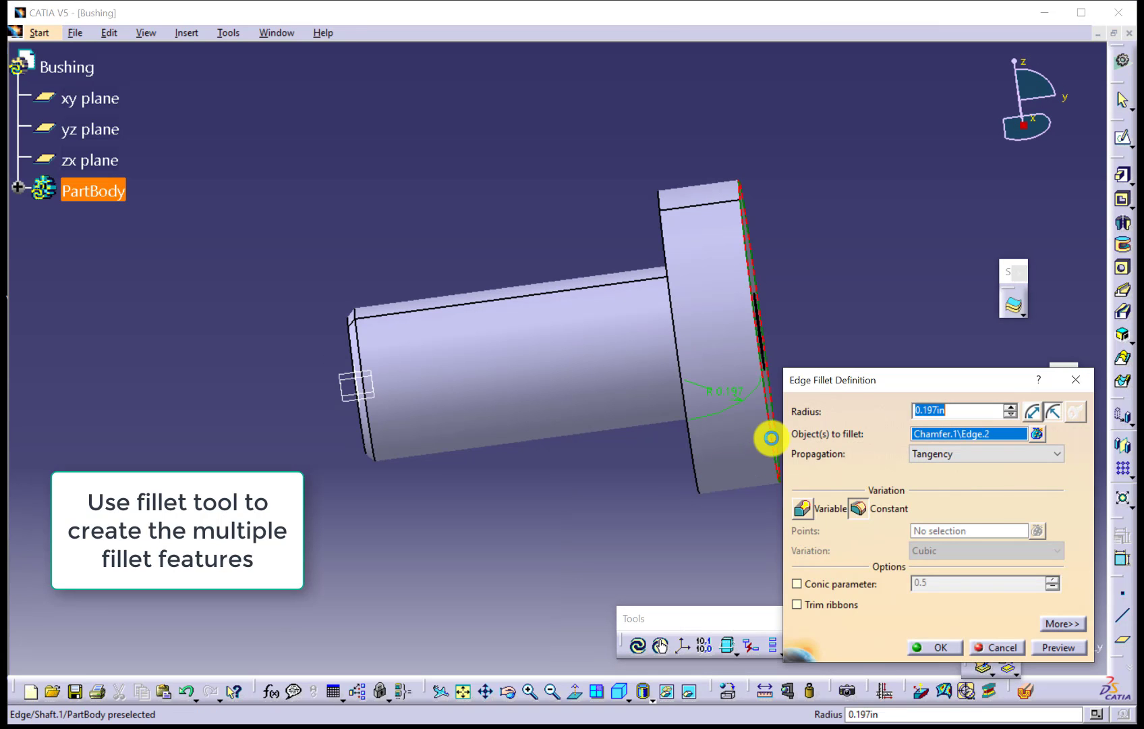
pyautogui.click(690, 445)
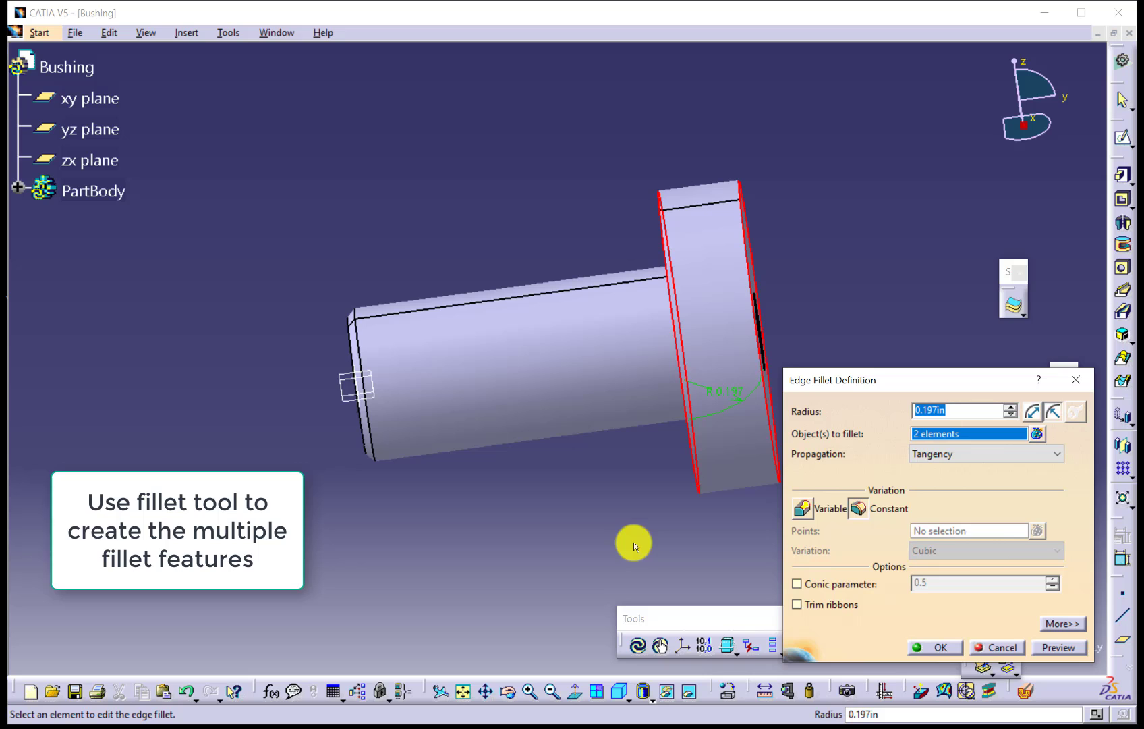
pyautogui.click(518, 690)
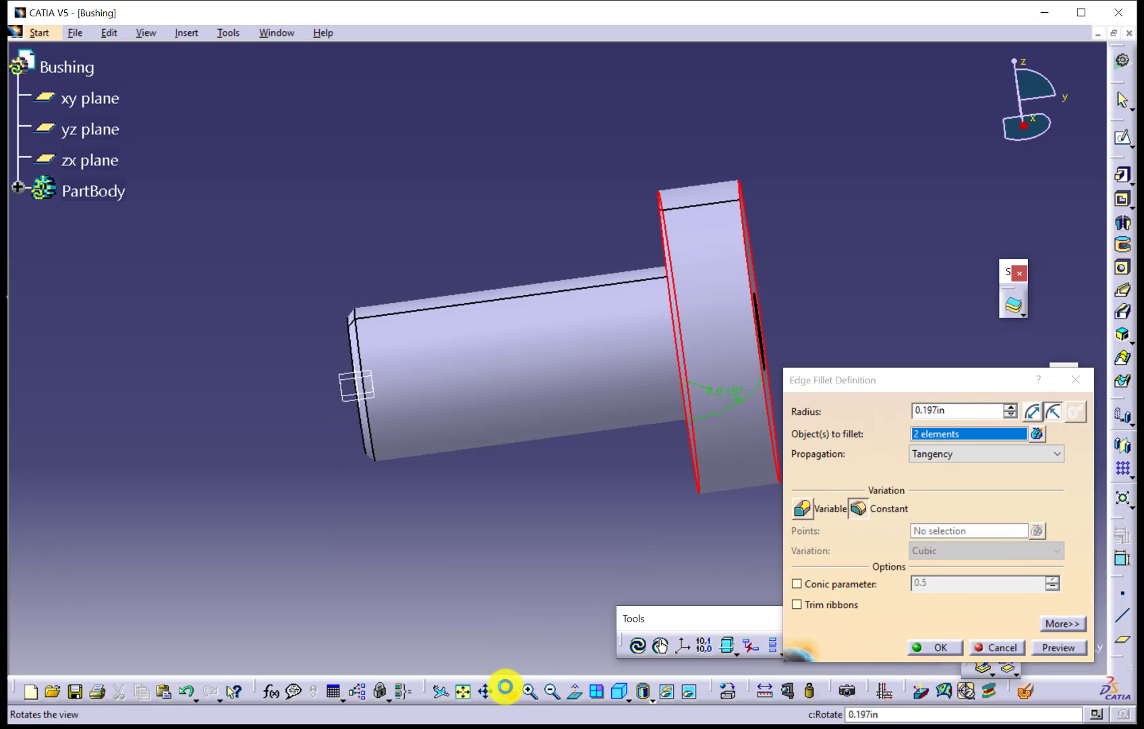
pyautogui.moveTo(491, 509); pyautogui.dragTo(684, 313)
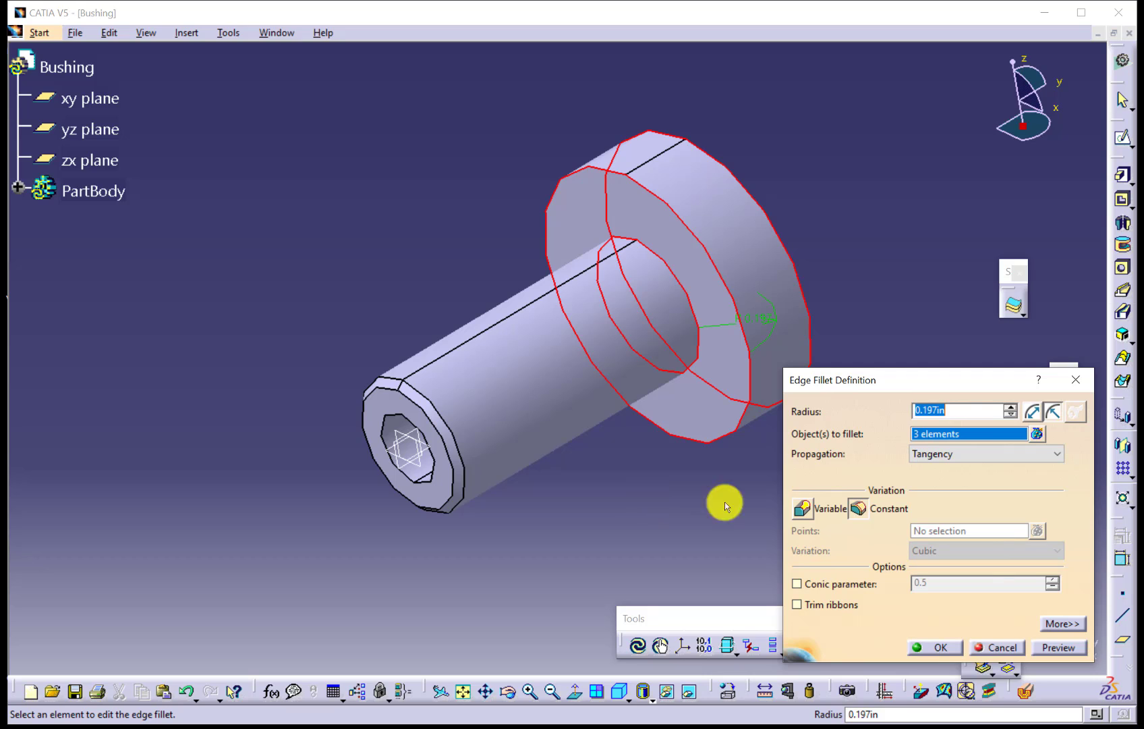
pyautogui.write('0.5')
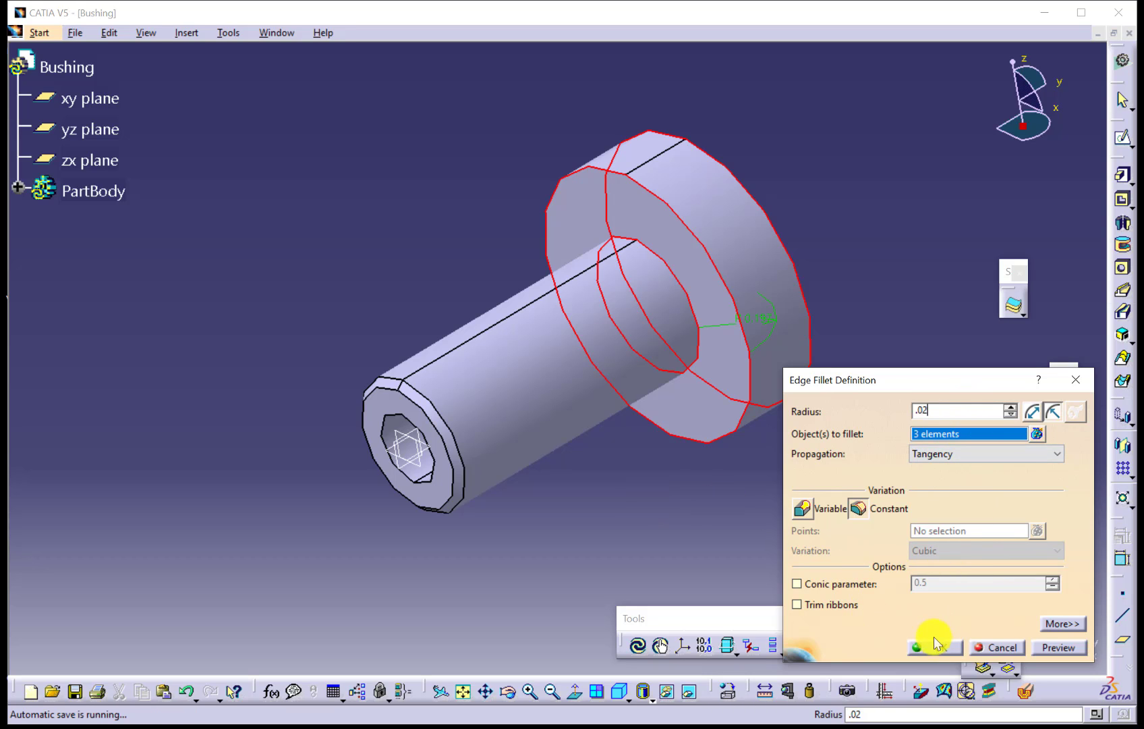
pyautogui.click(935, 646)
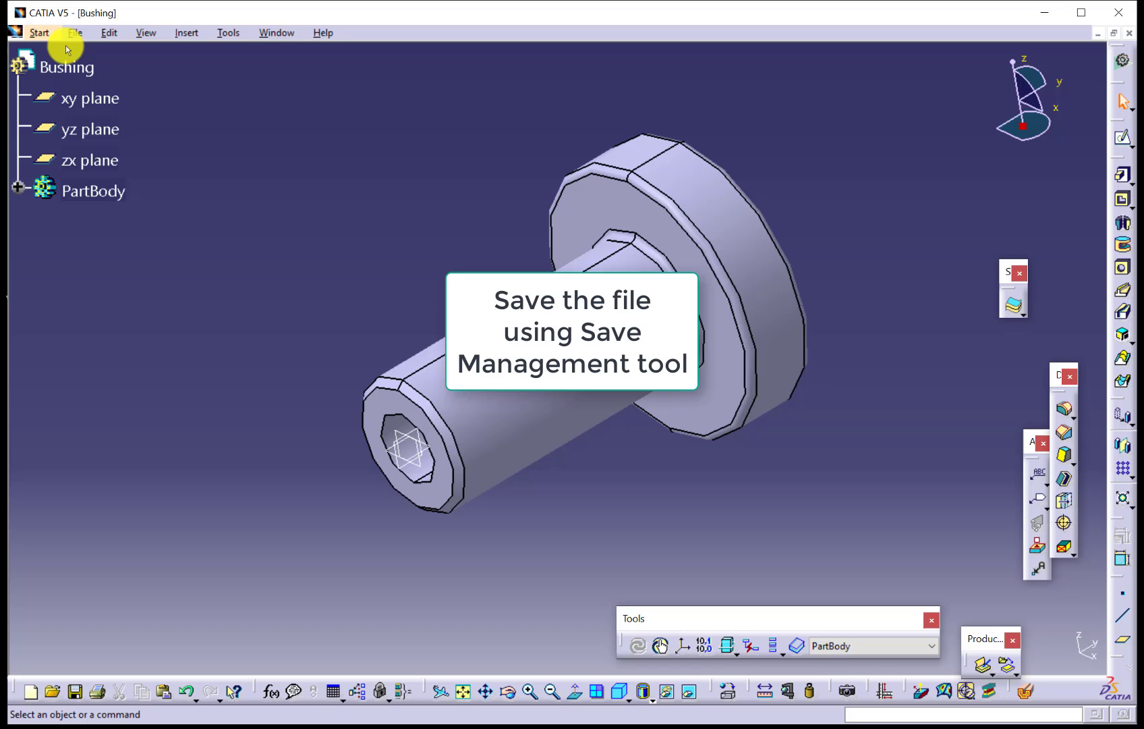
# Save the part as Bushing.CATPart in Documents via Save Management.
pyautogui.click(75, 32)
pyautogui.click(123, 191)
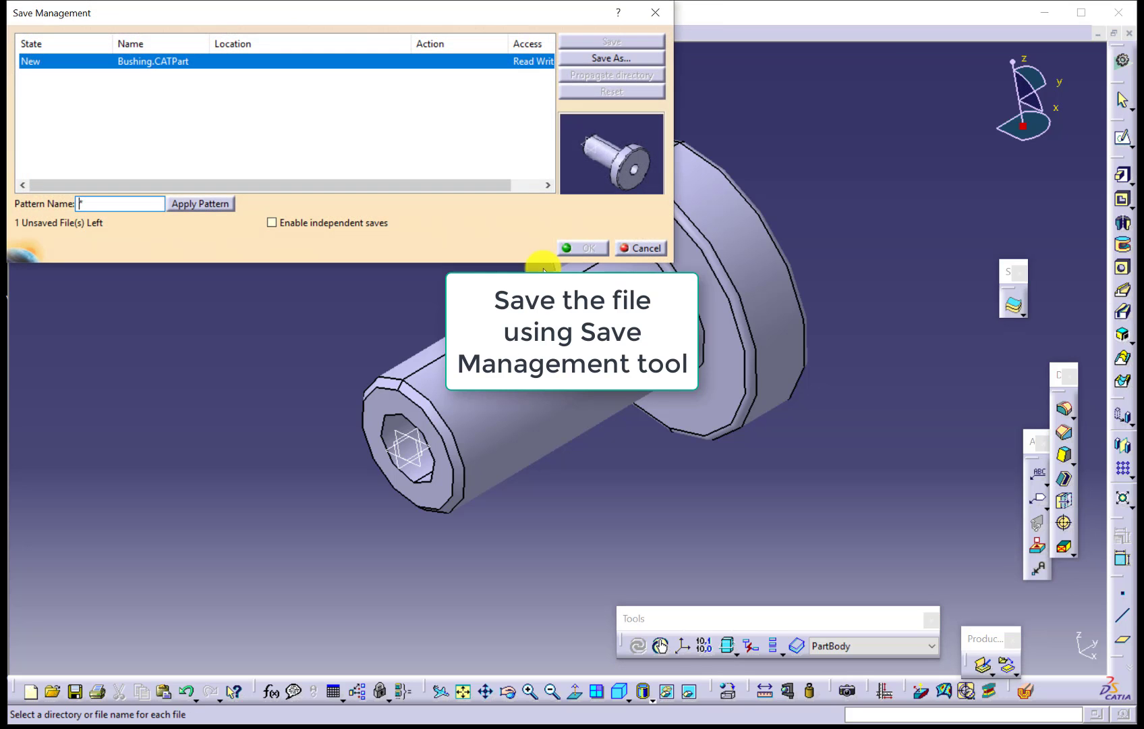
pyautogui.click(598, 59)
pyautogui.click(749, 521)
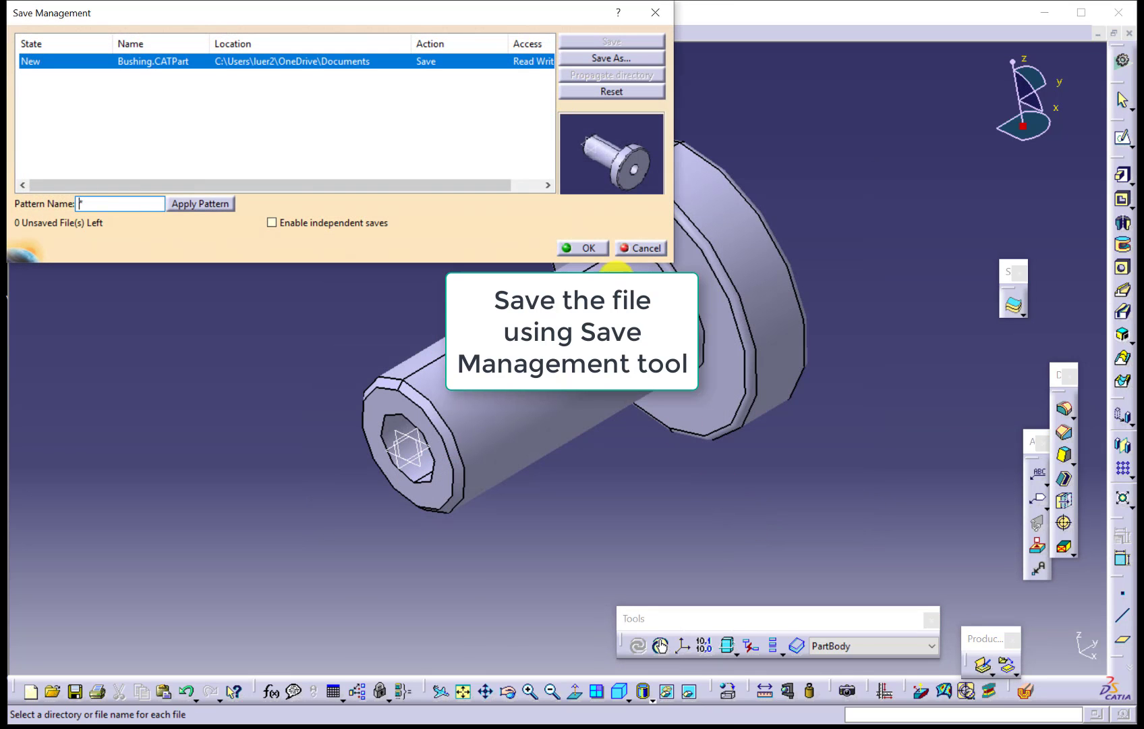
pyautogui.click(581, 248)
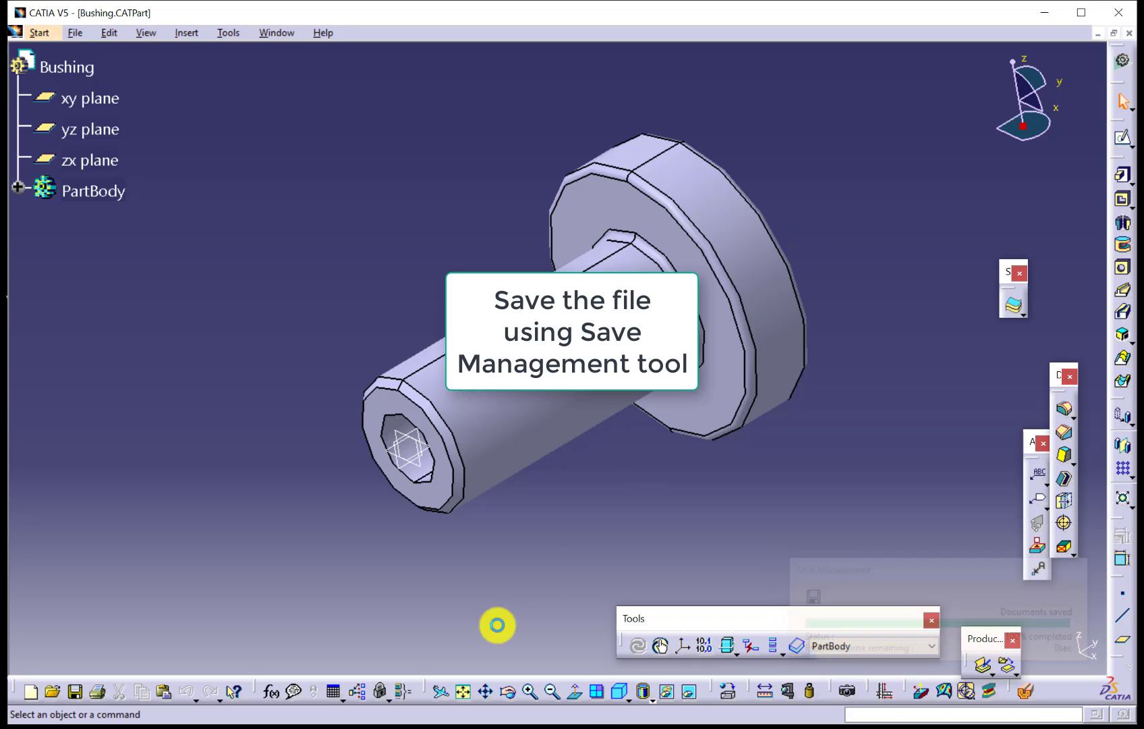
# Set the part to isometric orientation and switch to the Drafting workbench.
pyautogui.click(597, 691)
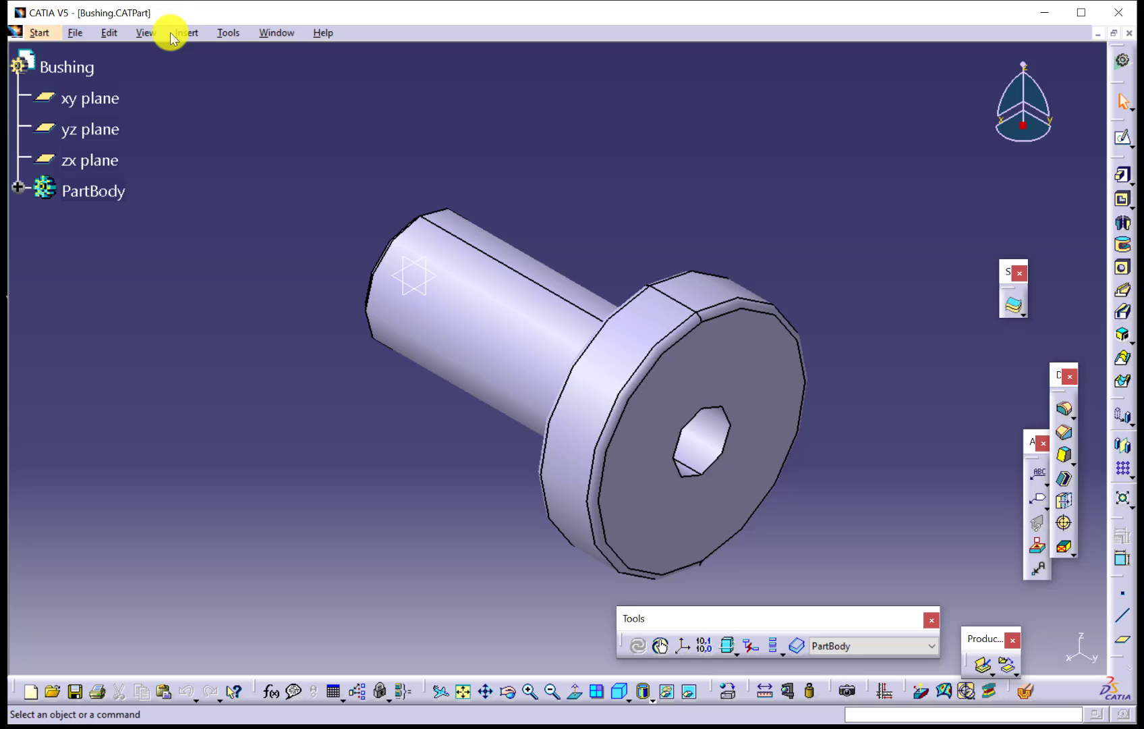
pyautogui.click(39, 34)
pyautogui.moveTo(85, 71)
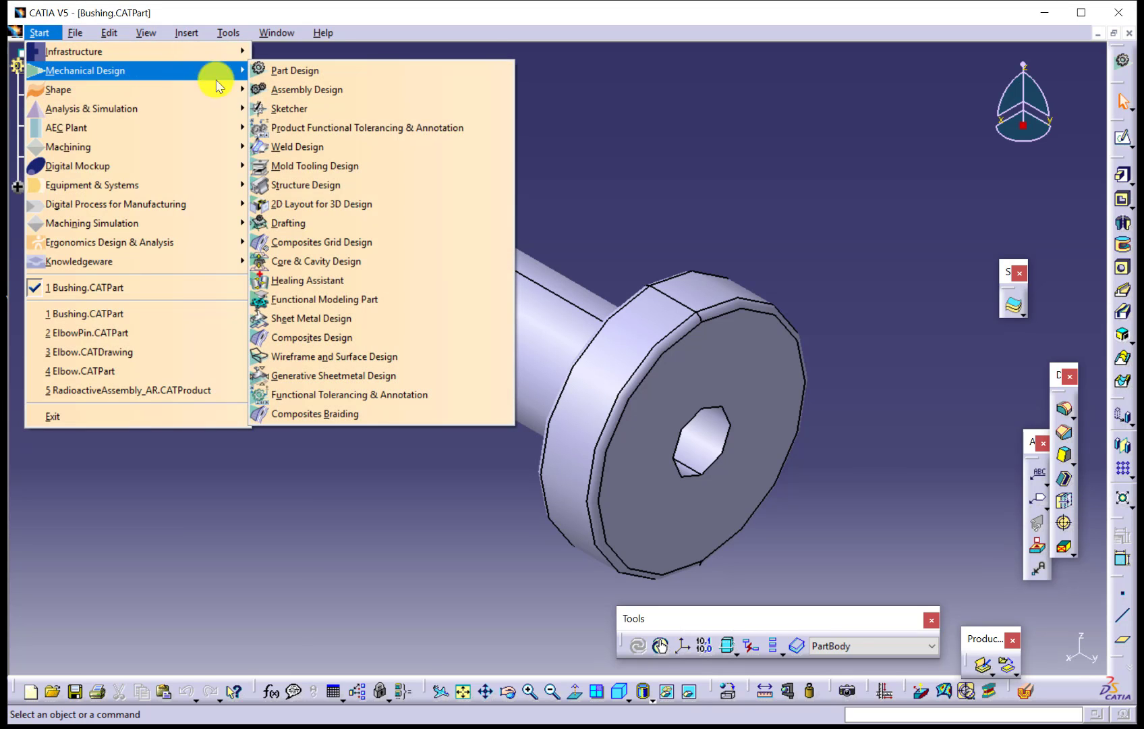
pyautogui.click(291, 225)
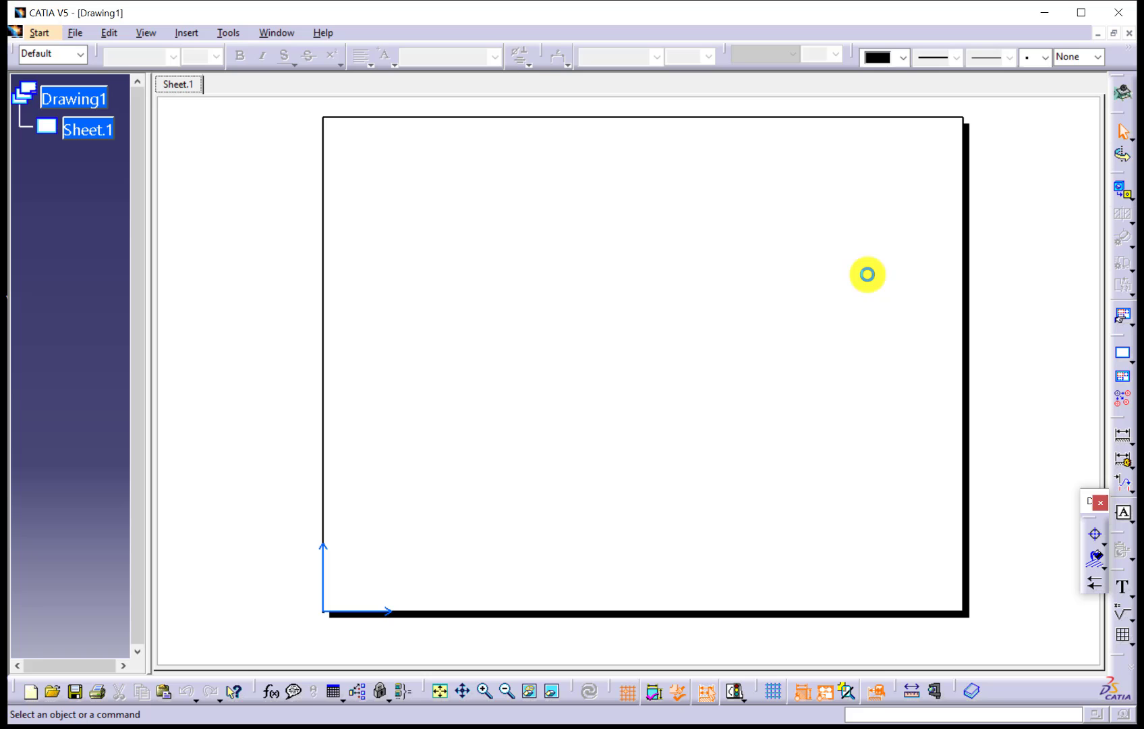
# Place a front view of the bushing on the sheet from a picked part face.
pyautogui.click(276, 32)
pyautogui.click(316, 135)
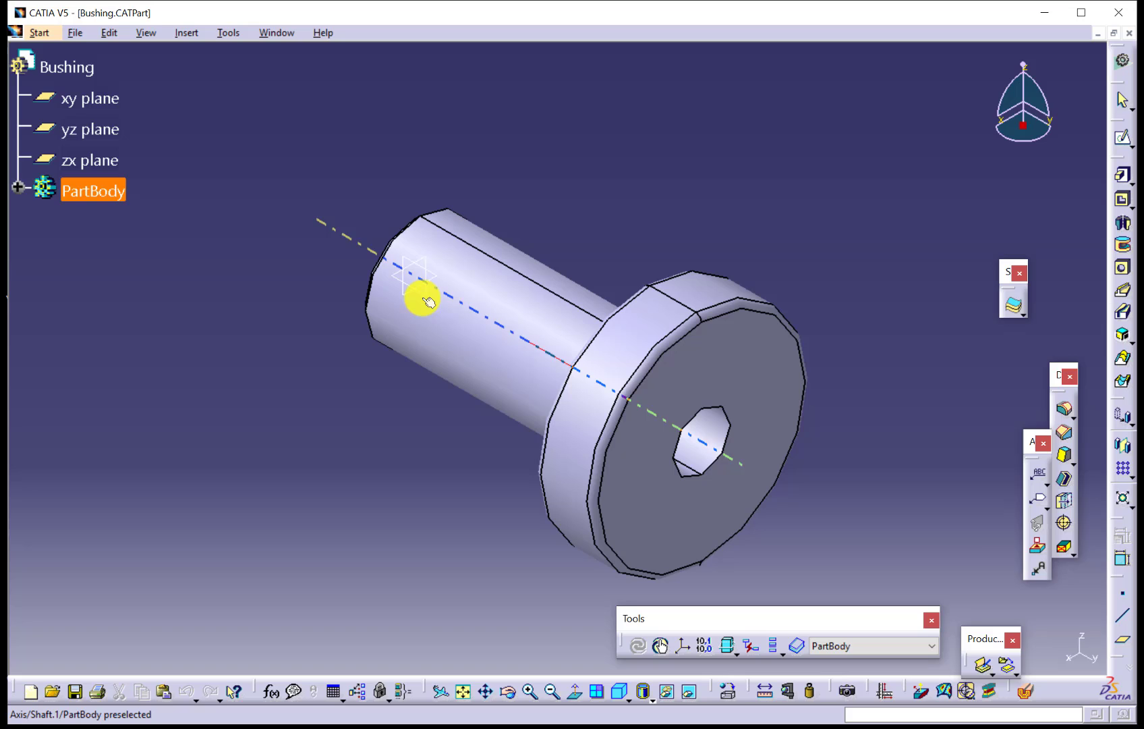
pyautogui.click(427, 301)
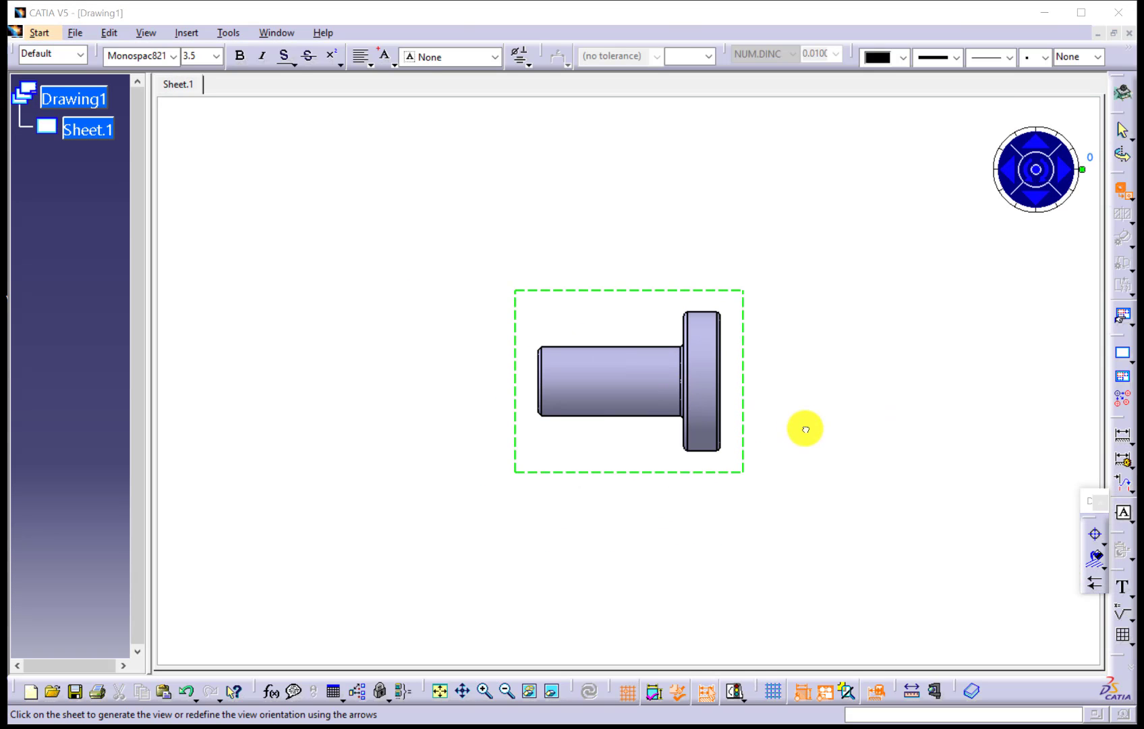
pyautogui.click(804, 429)
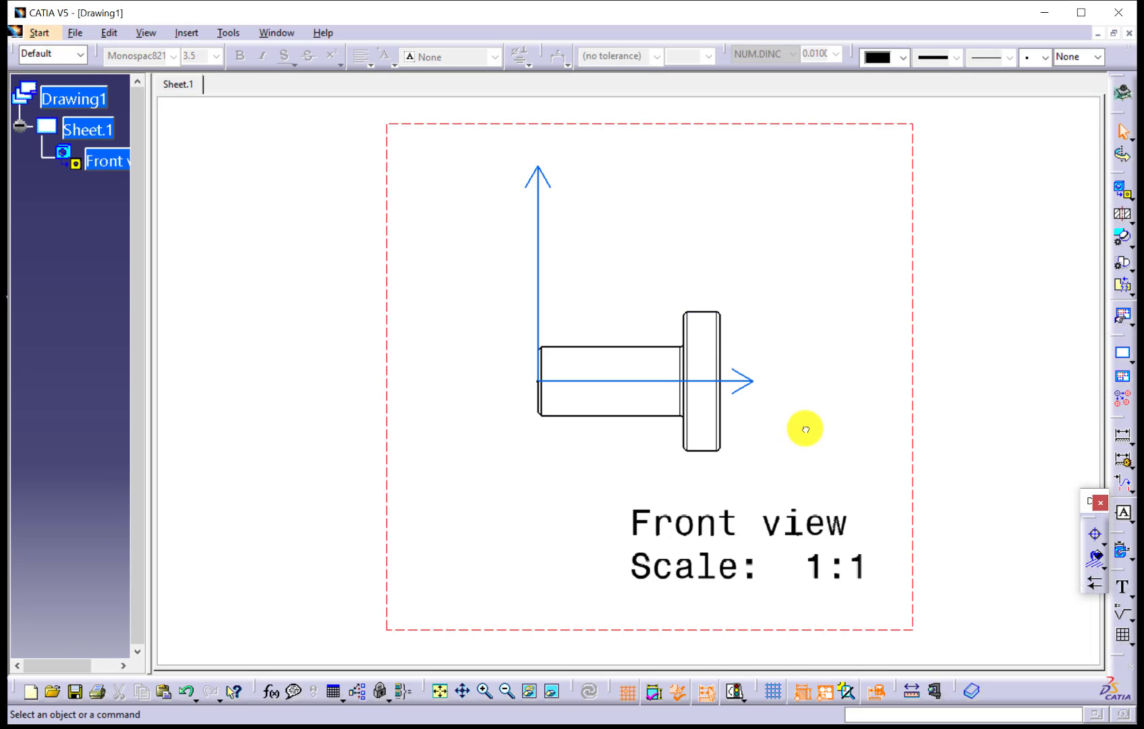
# Delete the front view's name and scale label.
pyautogui.click(767, 536)
pyautogui.press('Delete')
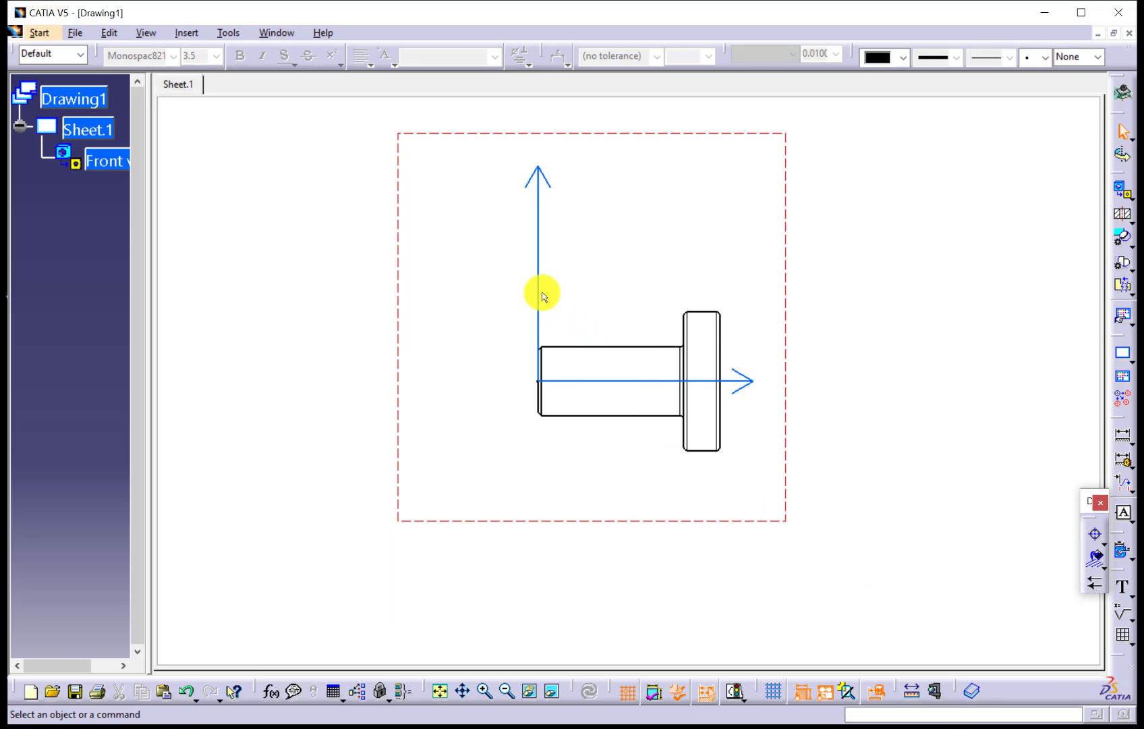
pyautogui.click(98, 161)
# Hide the front view's two axis arrows.
pyautogui.rightClick(99, 161)
pyautogui.click(131, 295)
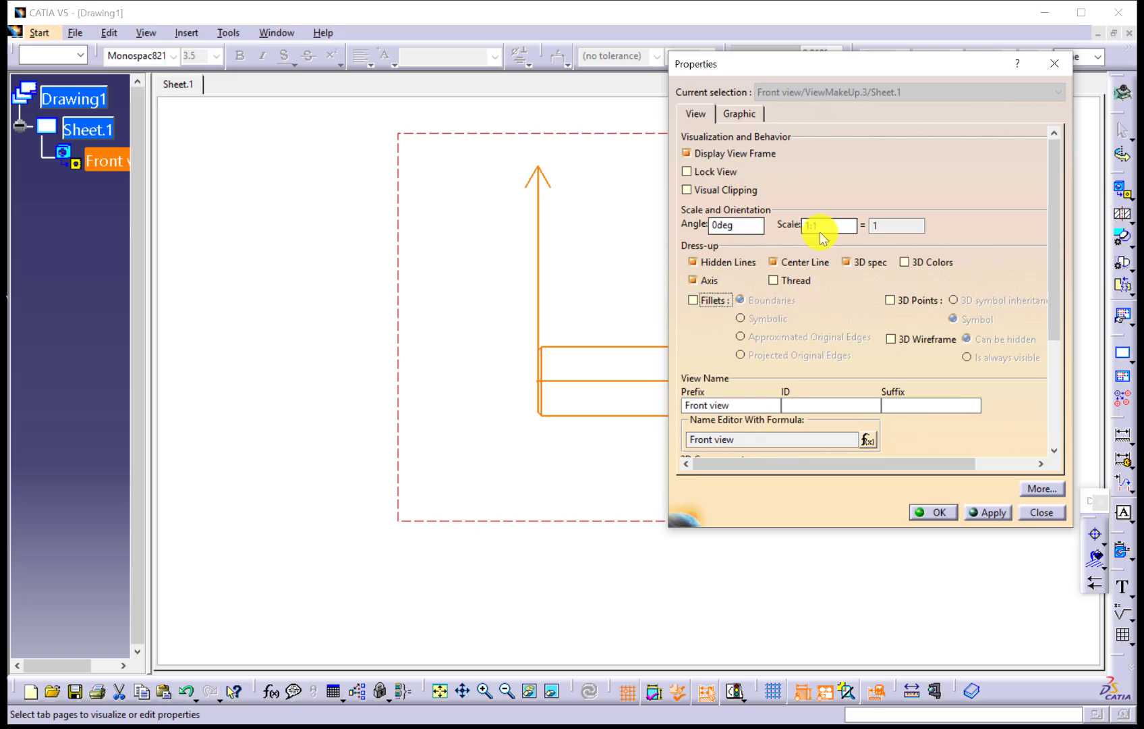
pyautogui.click(935, 512)
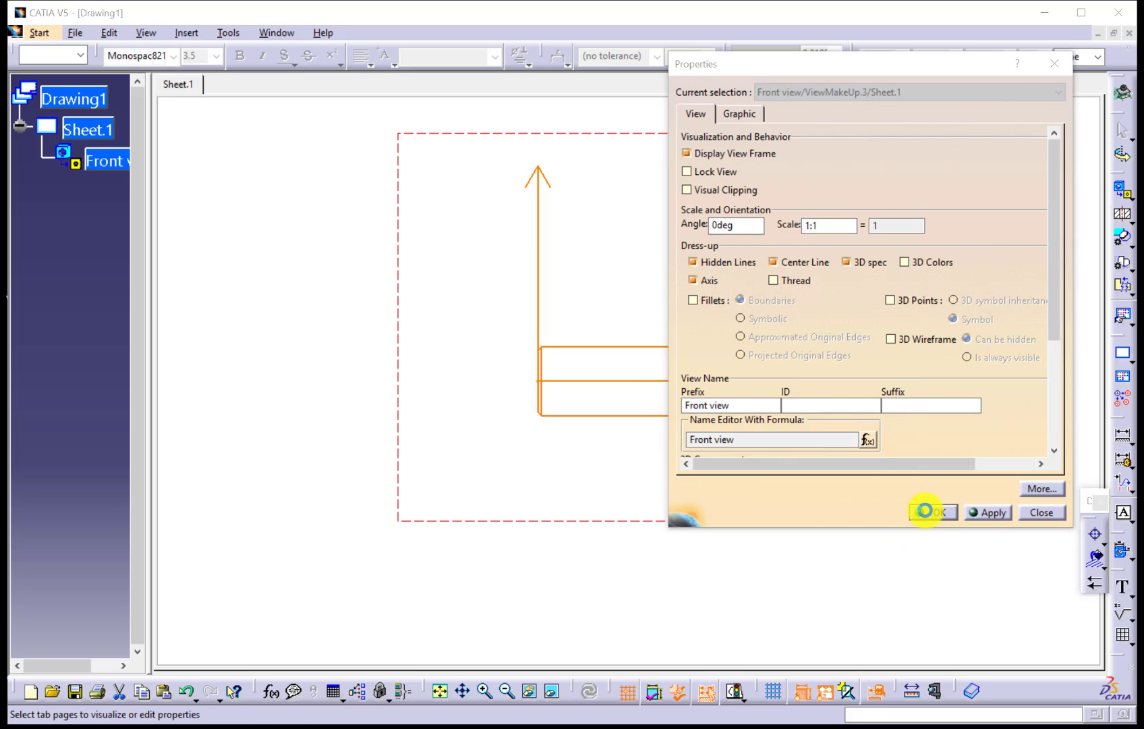
pyautogui.click(554, 312)
pyautogui.click(536, 267)
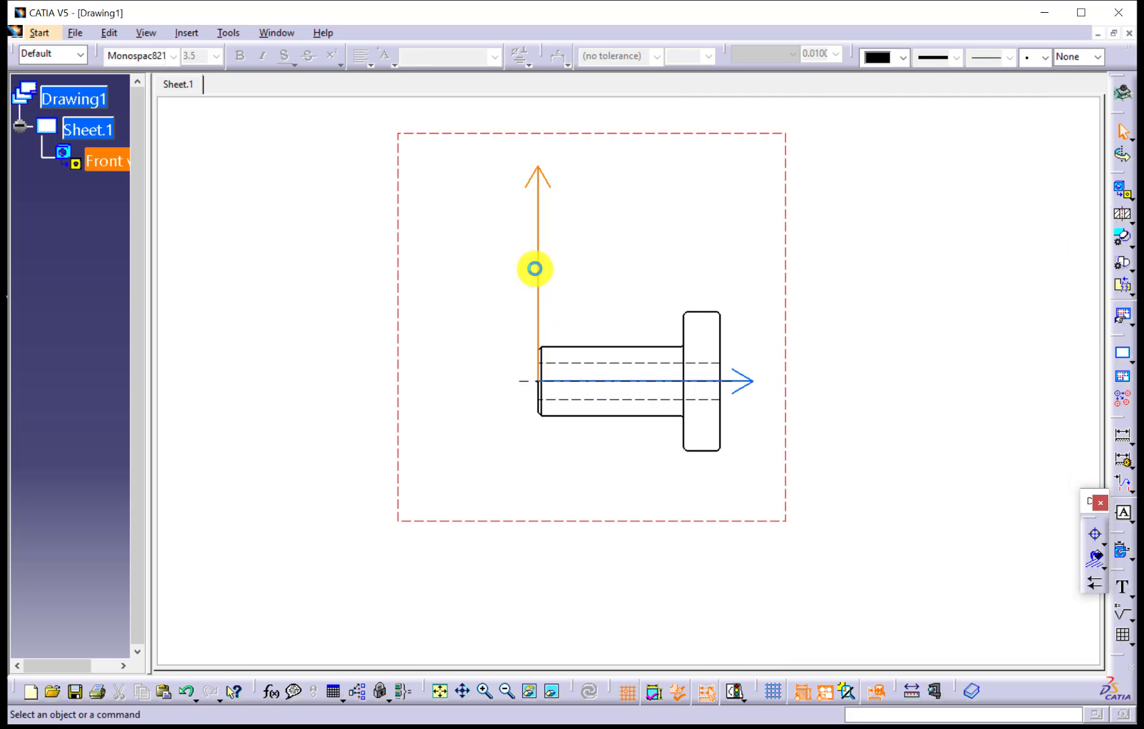
pyautogui.keyDown('ctrl'); pyautogui.click(745, 381); pyautogui.keyUp('ctrl')
pyautogui.rightClick(745, 379)
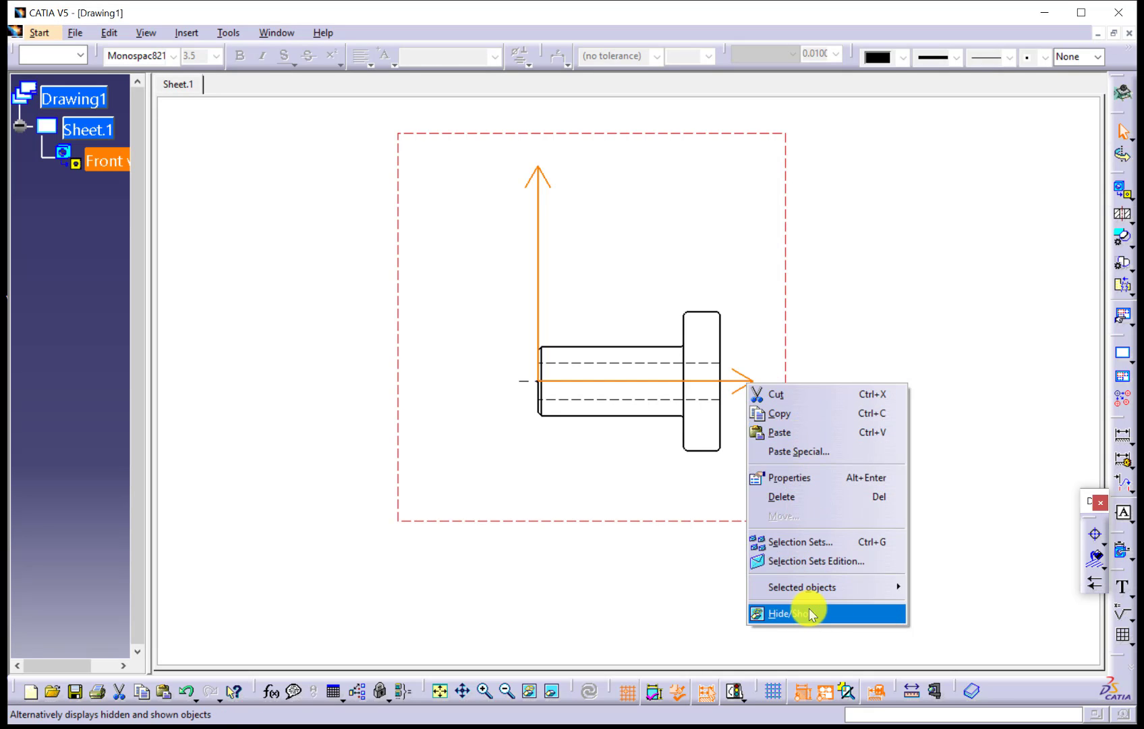
pyautogui.click(793, 613)
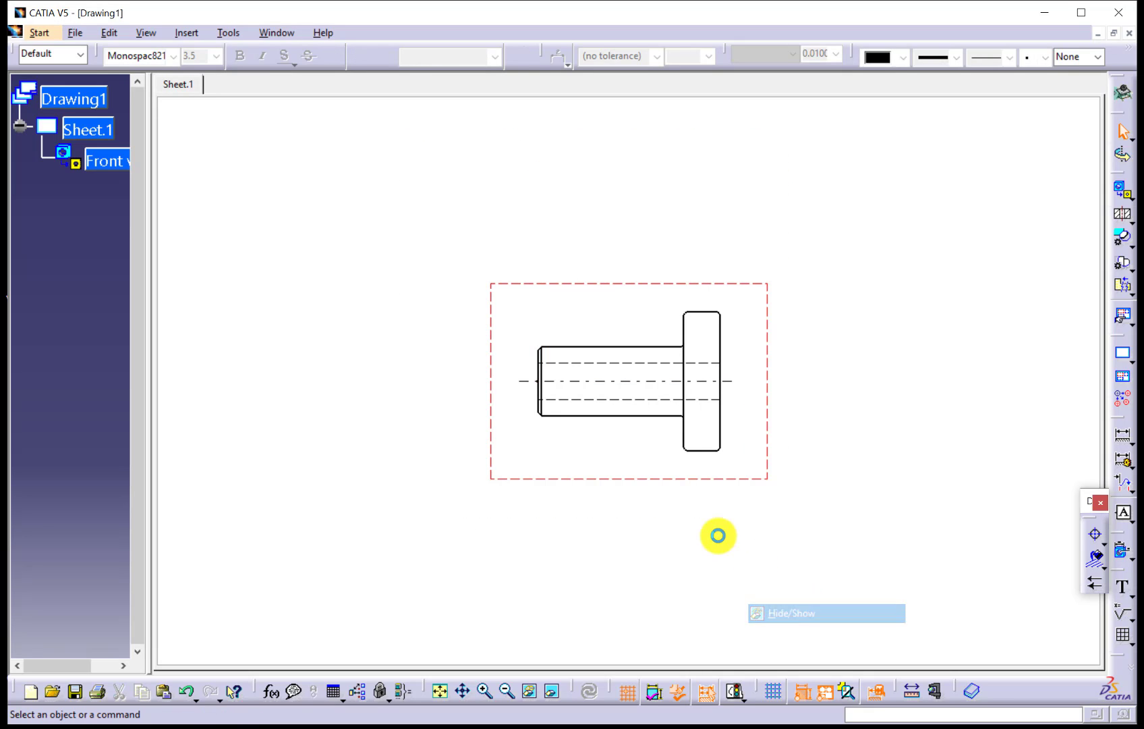
# Set the front view scale to 2:1 in its properties.
pyautogui.click(439, 691)
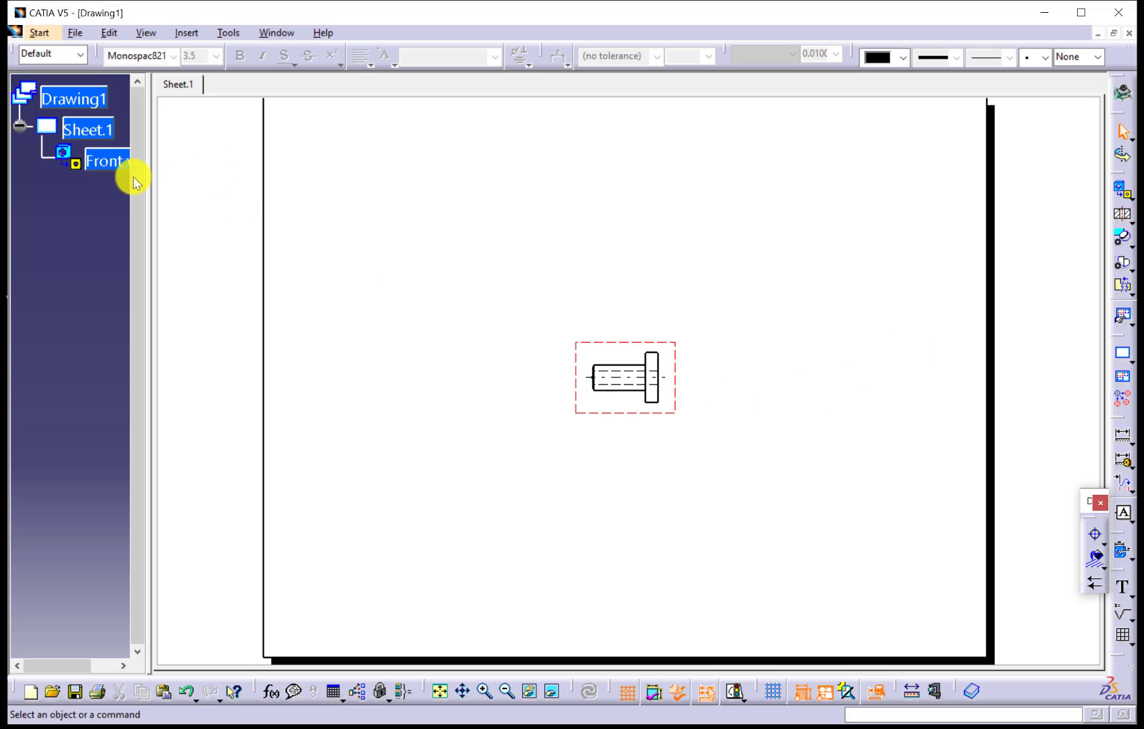
pyautogui.rightClick(108, 160)
pyautogui.click(148, 296)
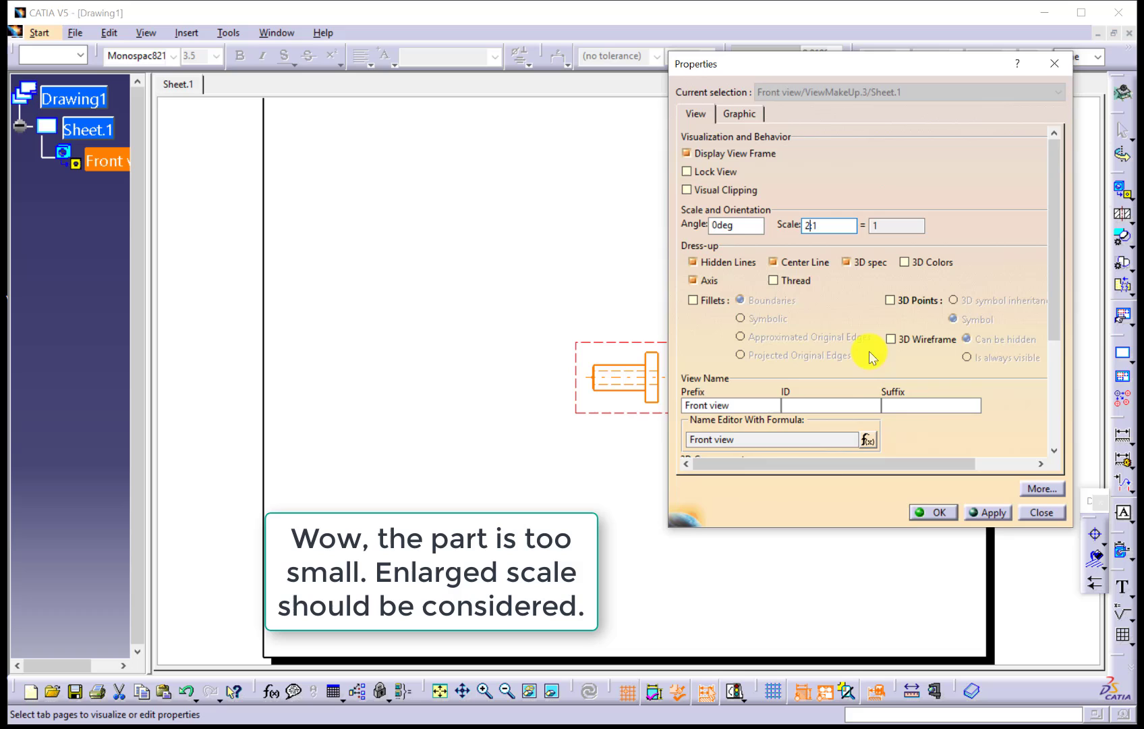
pyautogui.click(939, 512)
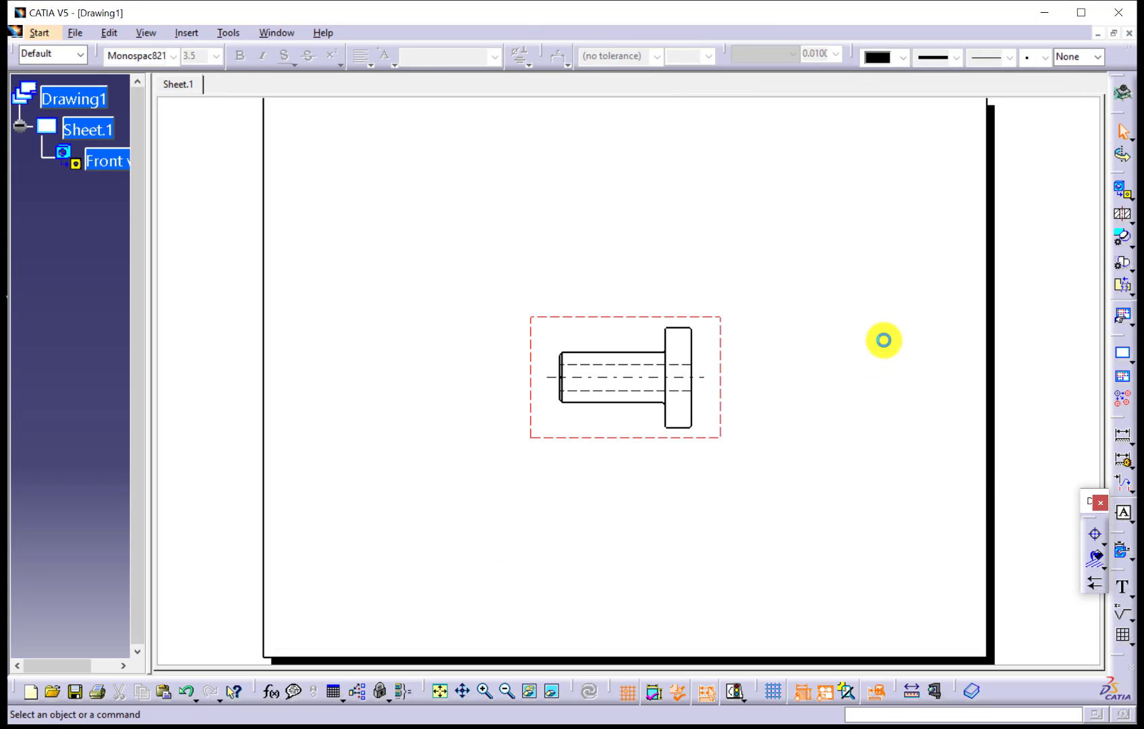
pyautogui.click(1133, 197)
# Create an isometric view from a part face and place it at the top-left.
pyautogui.click(1109, 212)
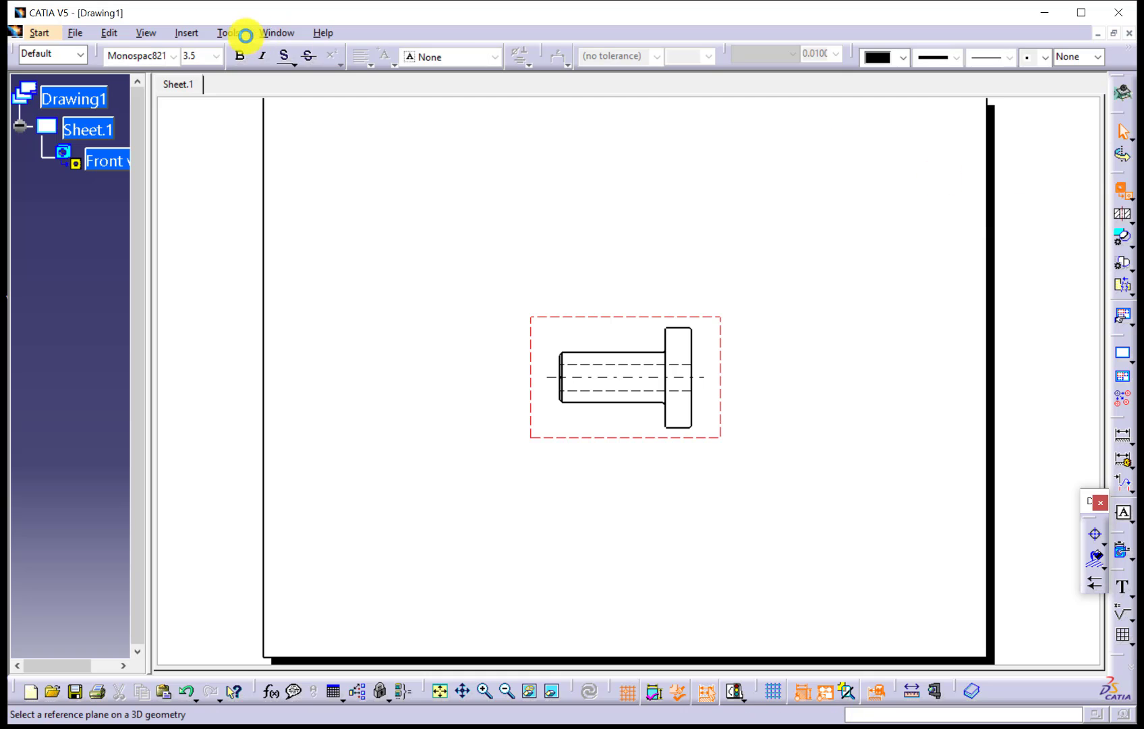
pyautogui.click(276, 32)
pyautogui.click(317, 136)
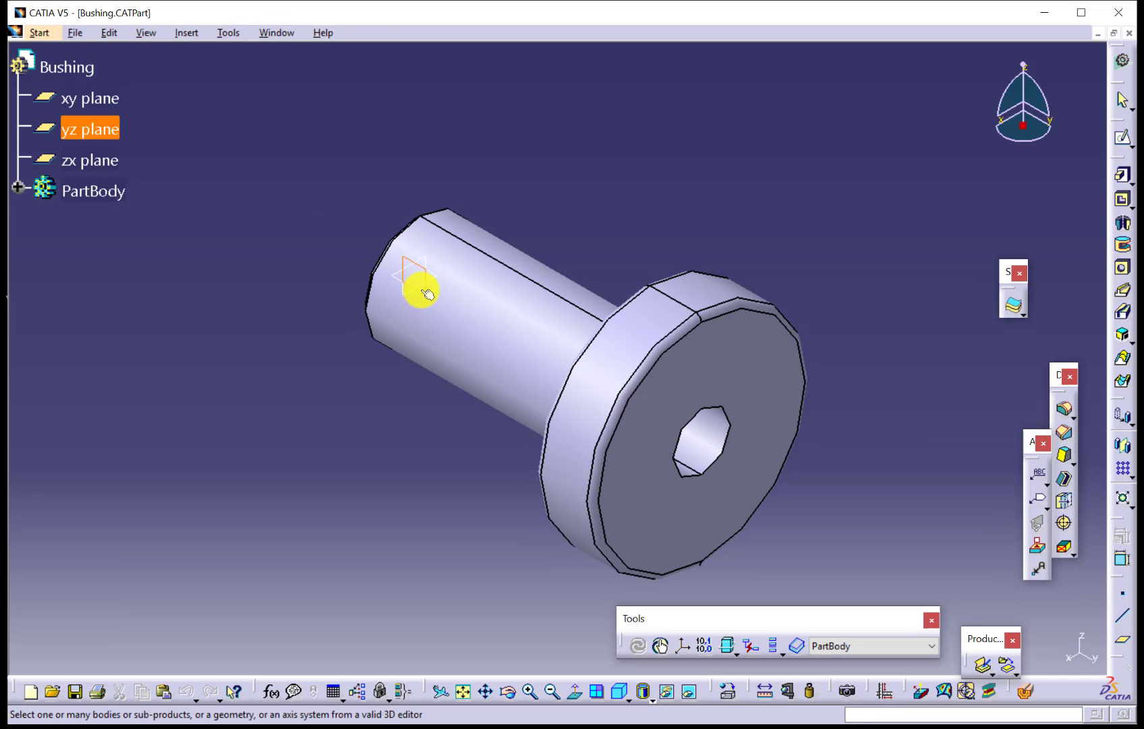
pyautogui.click(427, 291)
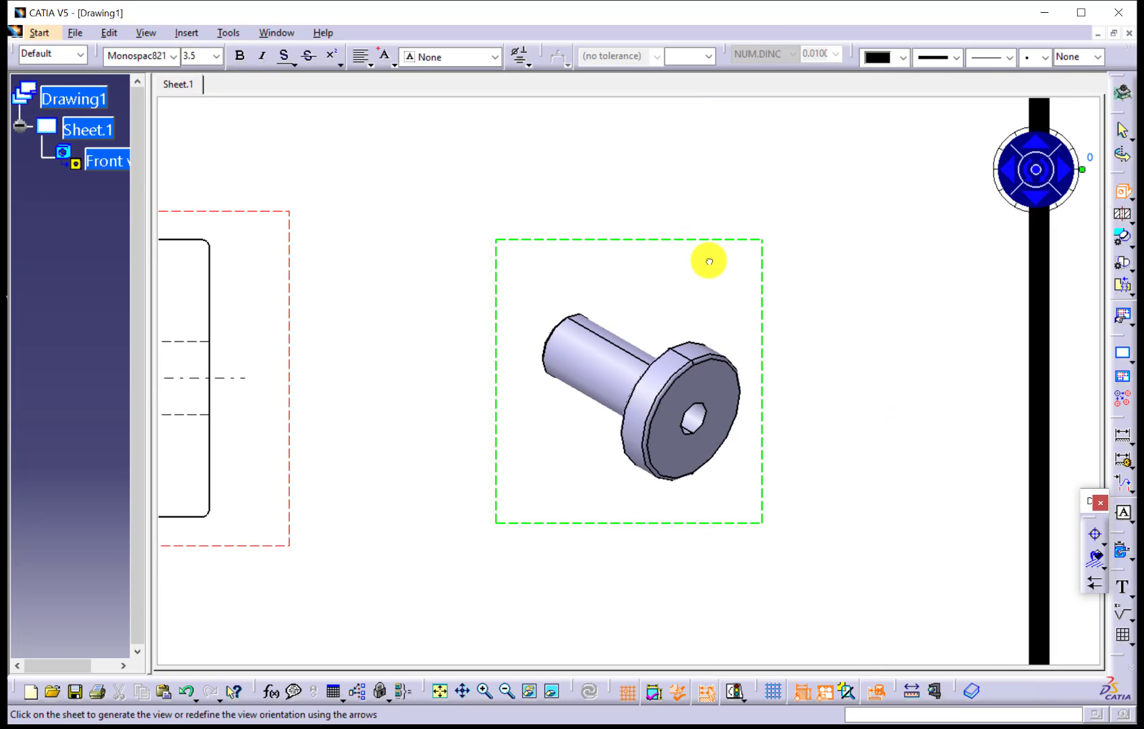
pyautogui.click(709, 260)
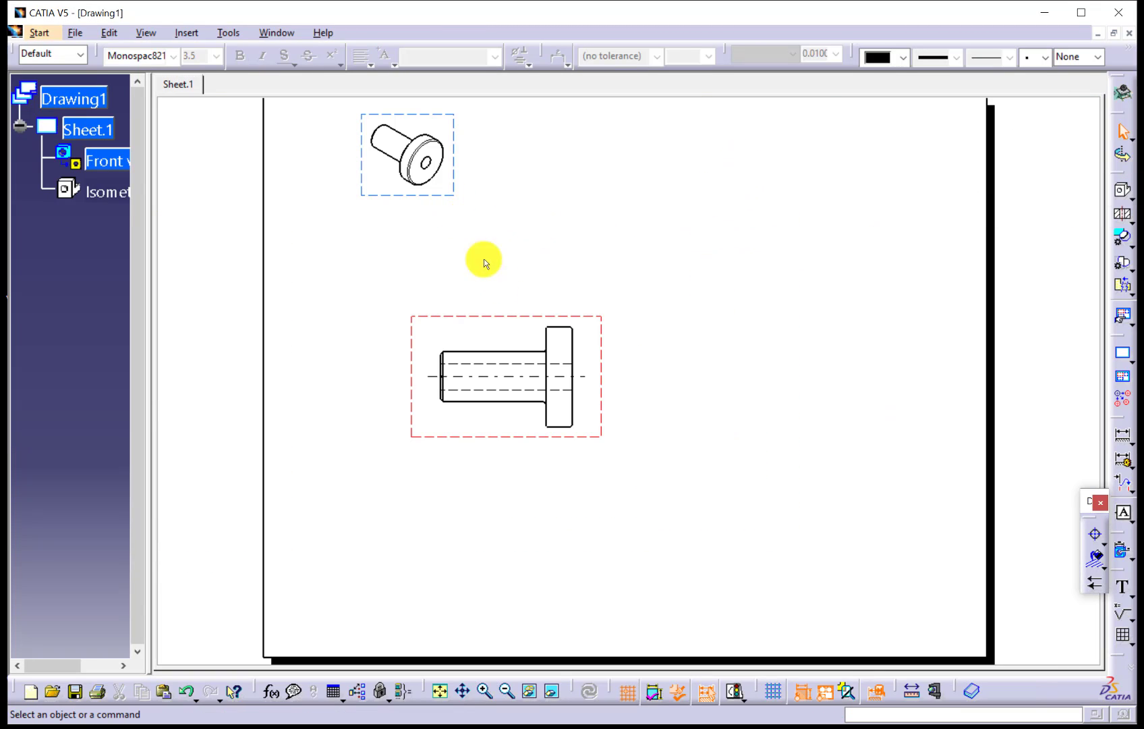
# Project a left view from the front view and reposition the views apart.
pyautogui.click(1128, 195)
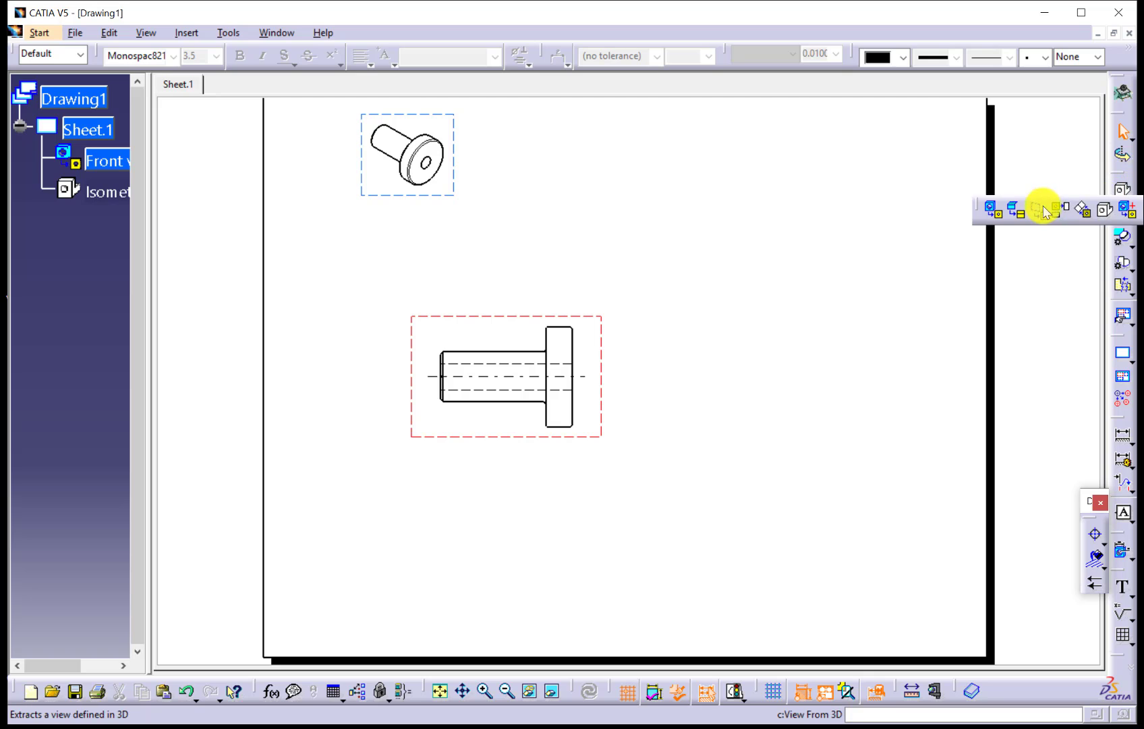
pyautogui.click(1070, 216)
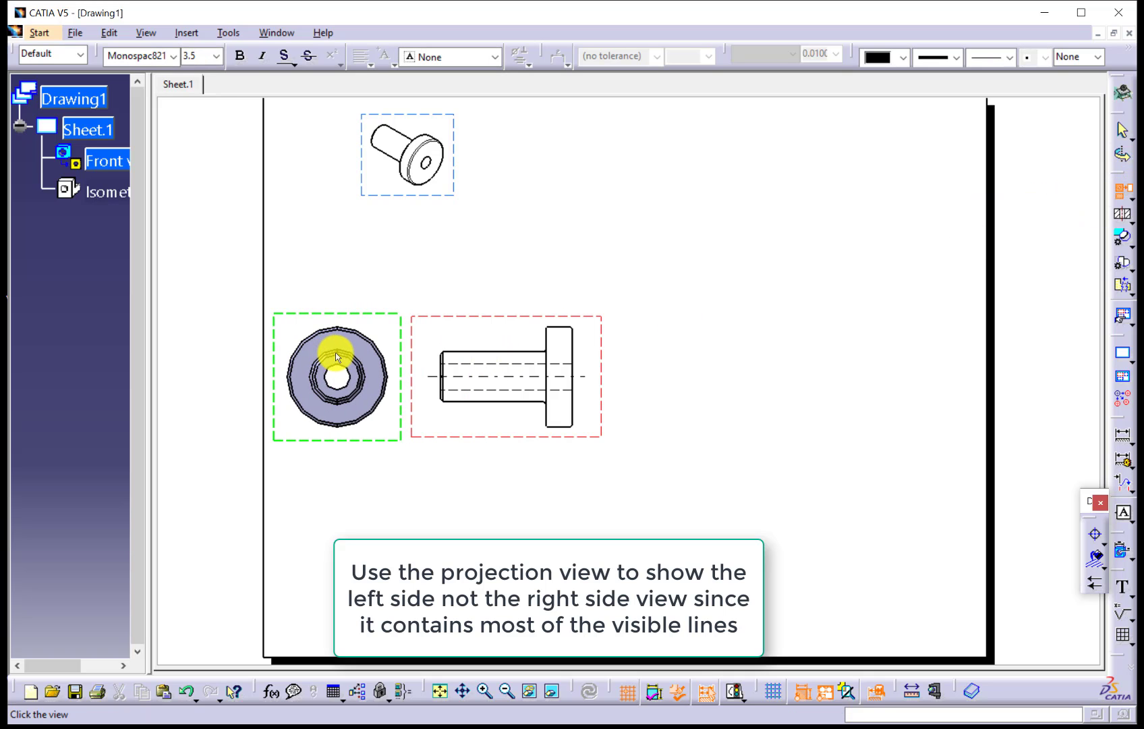
pyautogui.click(336, 357)
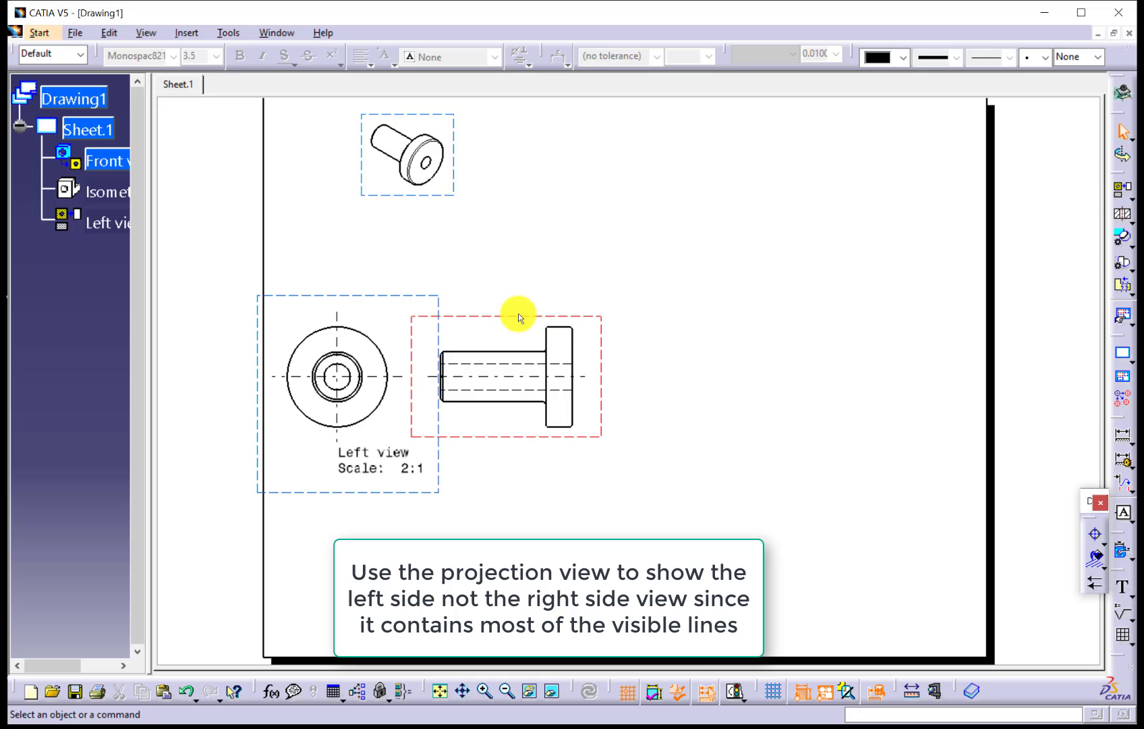
pyautogui.moveTo(519, 317); pyautogui.dragTo(731, 314)
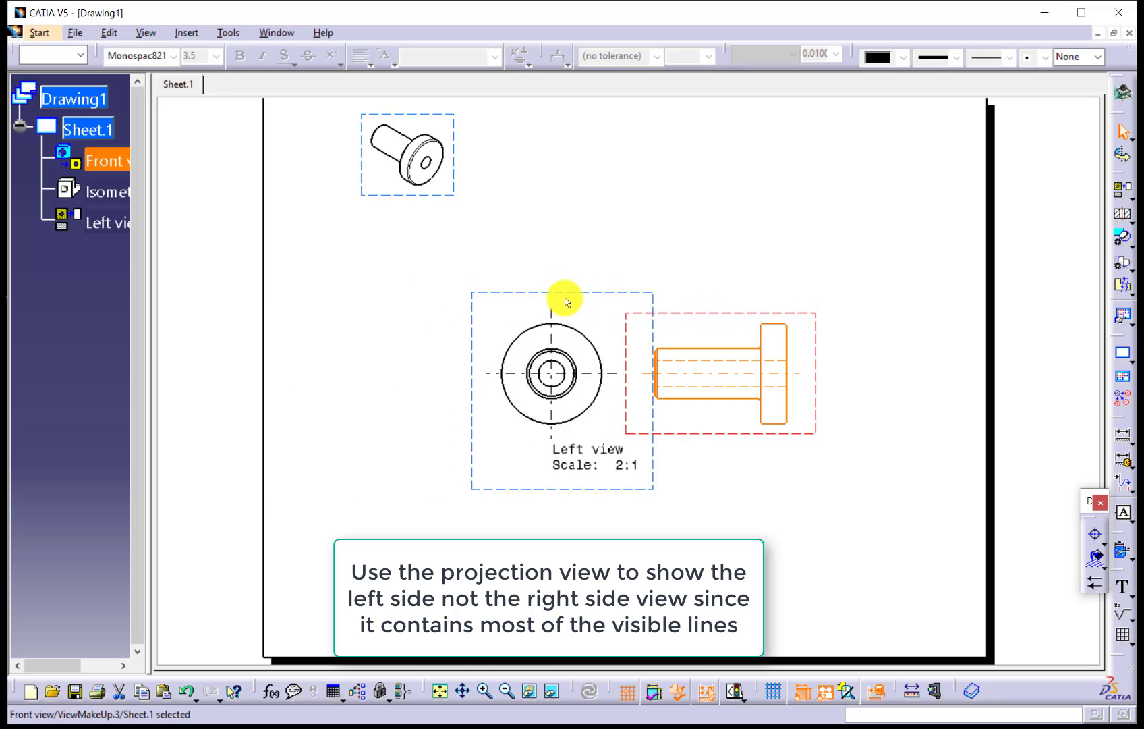
pyautogui.moveTo(564, 299); pyautogui.dragTo(460, 299)
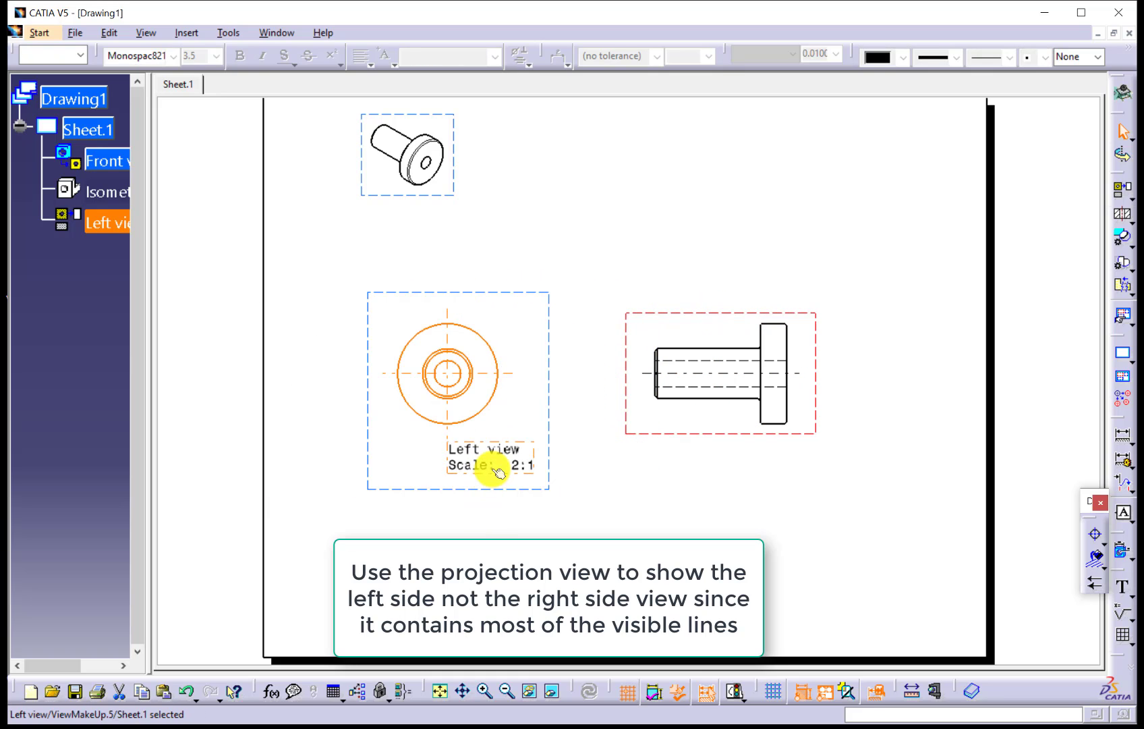
pyautogui.click(496, 469)
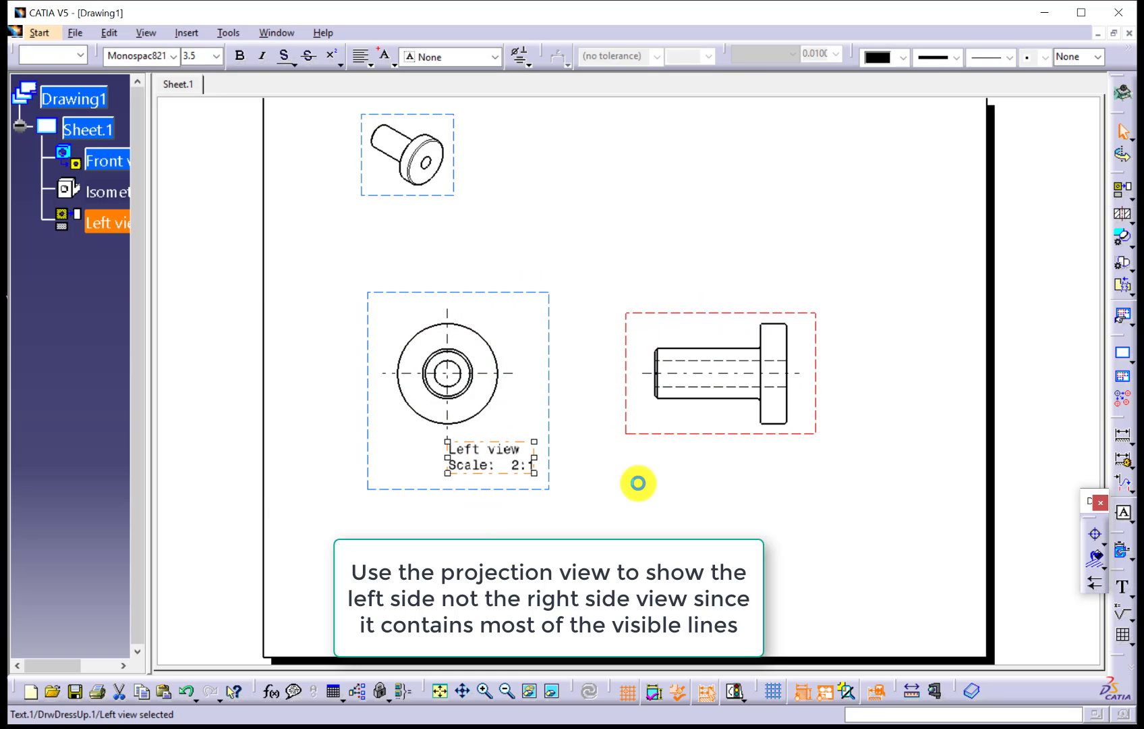
# Rename Drawing1 to Bushing and save it as Bushing.CATDrawing.
pyautogui.click(75, 32)
pyautogui.click(126, 192)
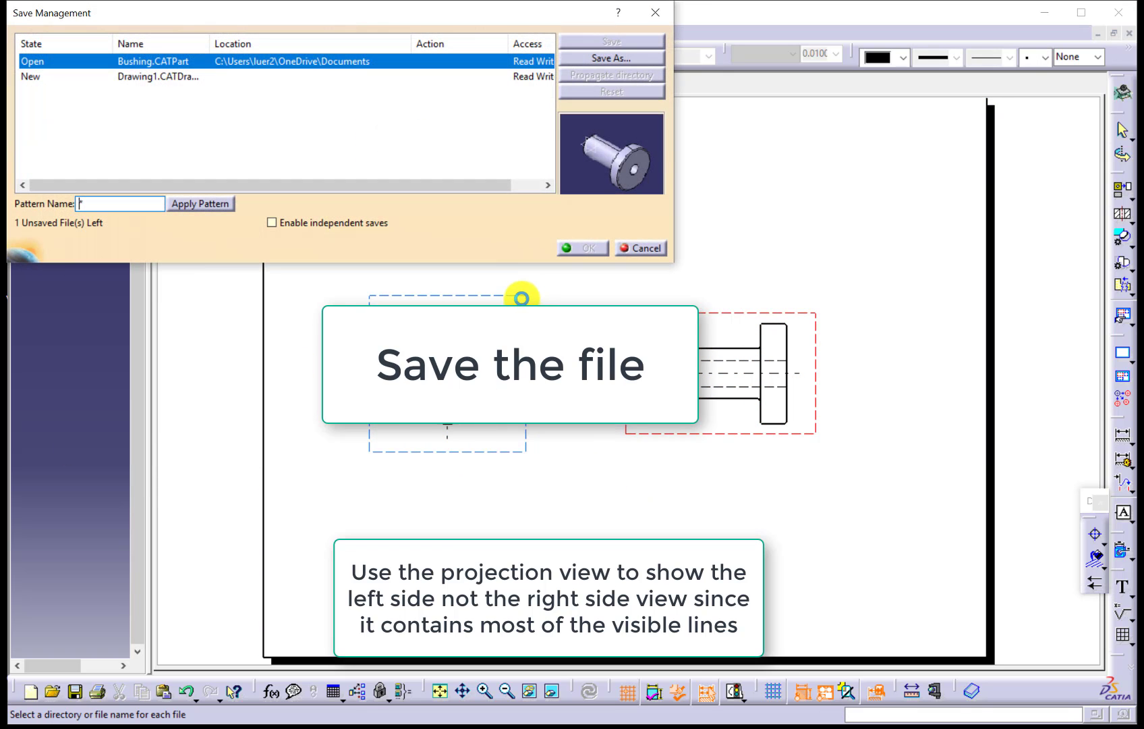
pyautogui.doubleClick(176, 77)
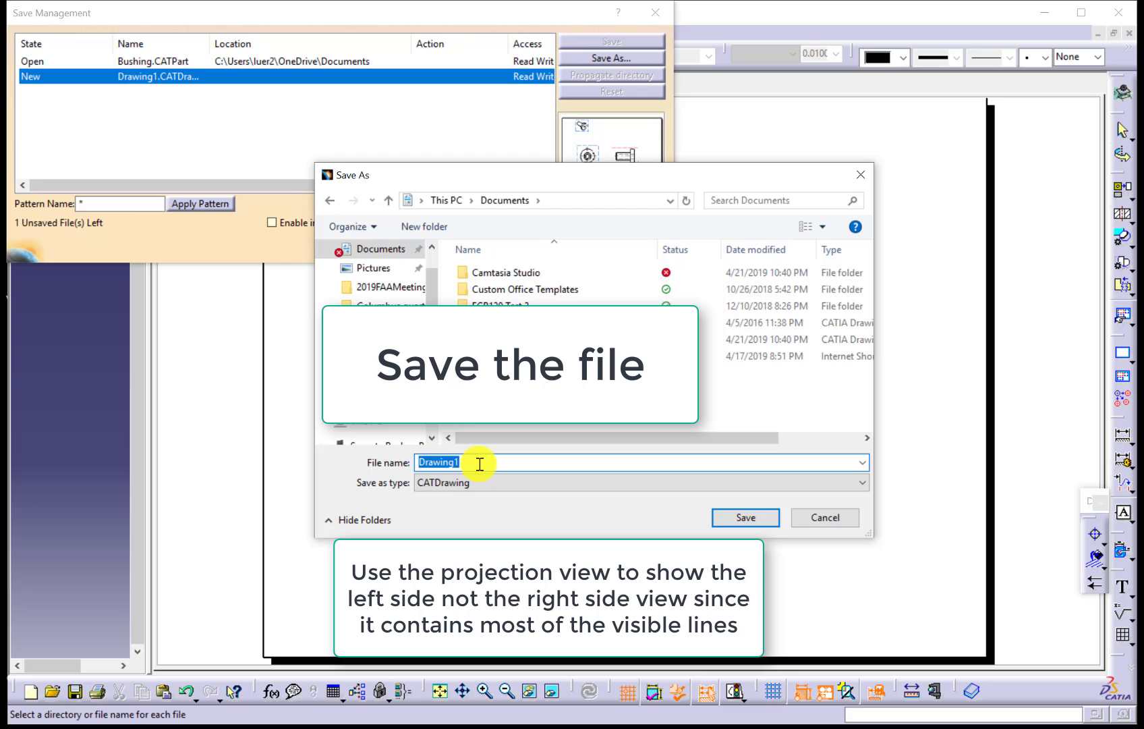
pyautogui.write('Bushing')
pyautogui.press('Return')
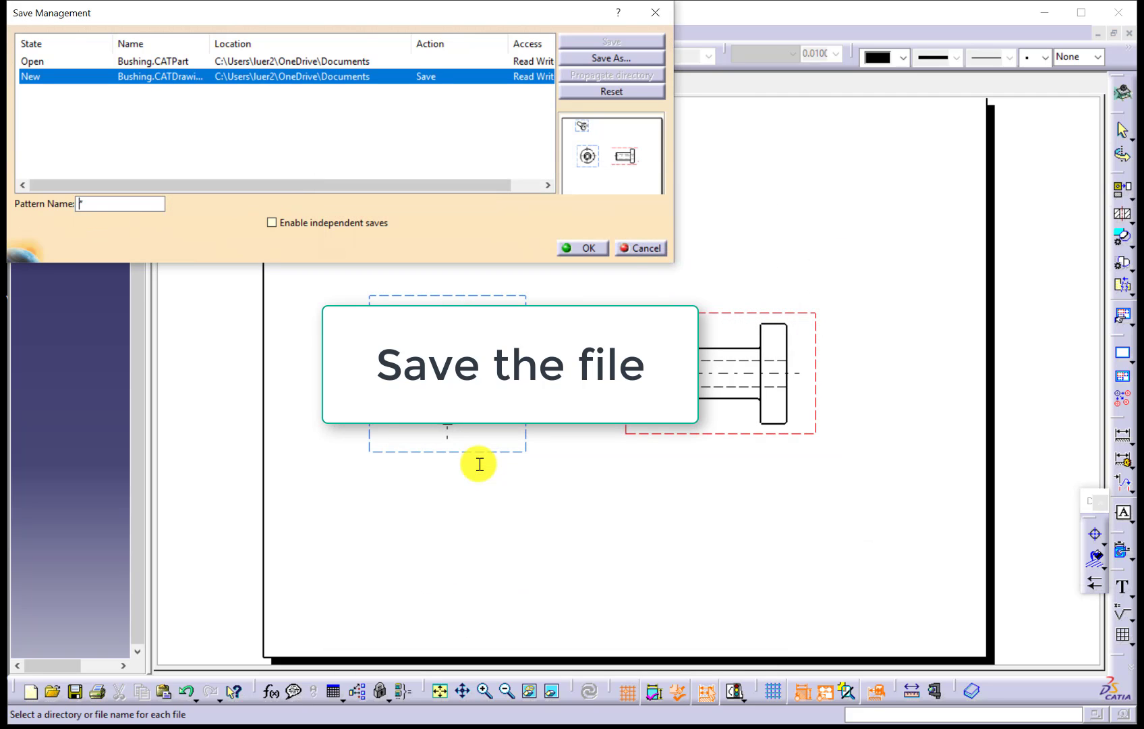
pyautogui.click(590, 248)
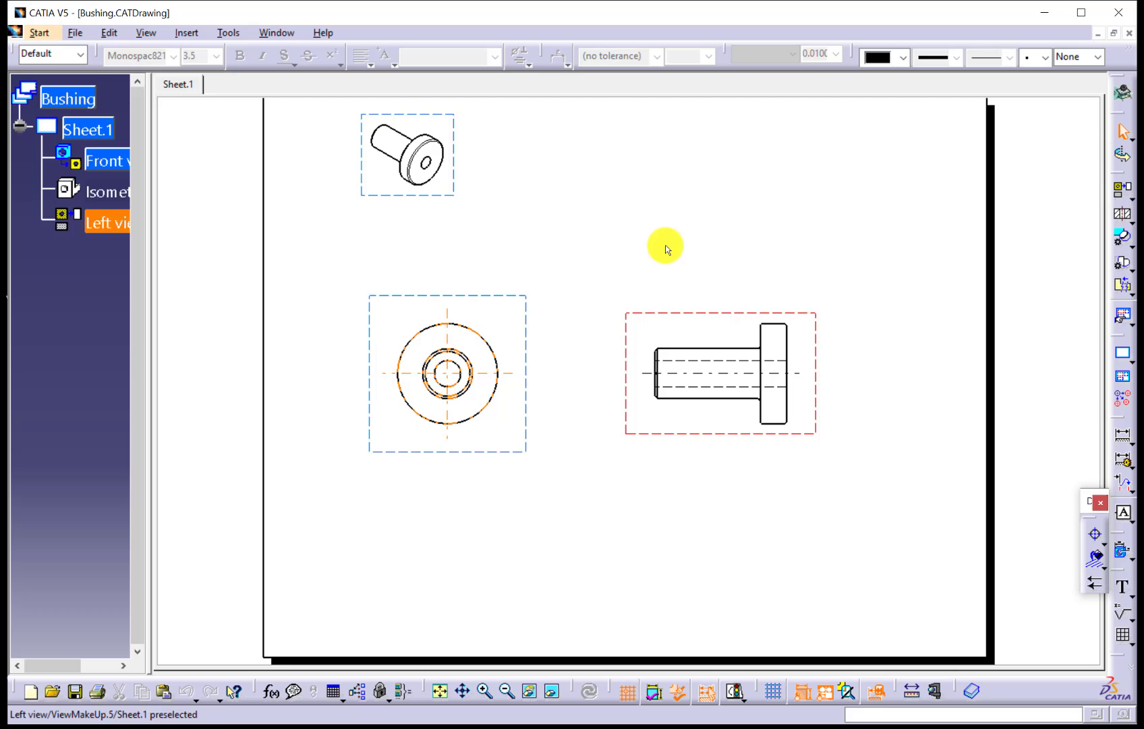
# Draw the stepped offset cutting line A-A through the circle centre of the left view.
pyautogui.click(492, 298)
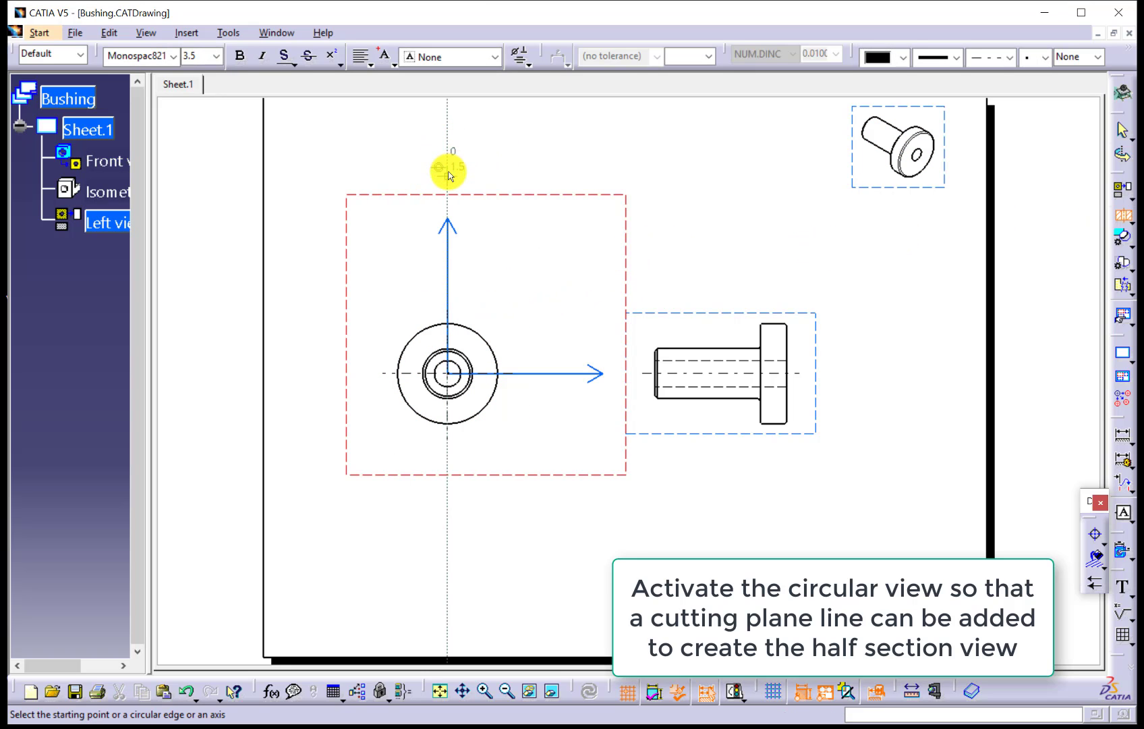
pyautogui.click(447, 182)
pyautogui.click(449, 375)
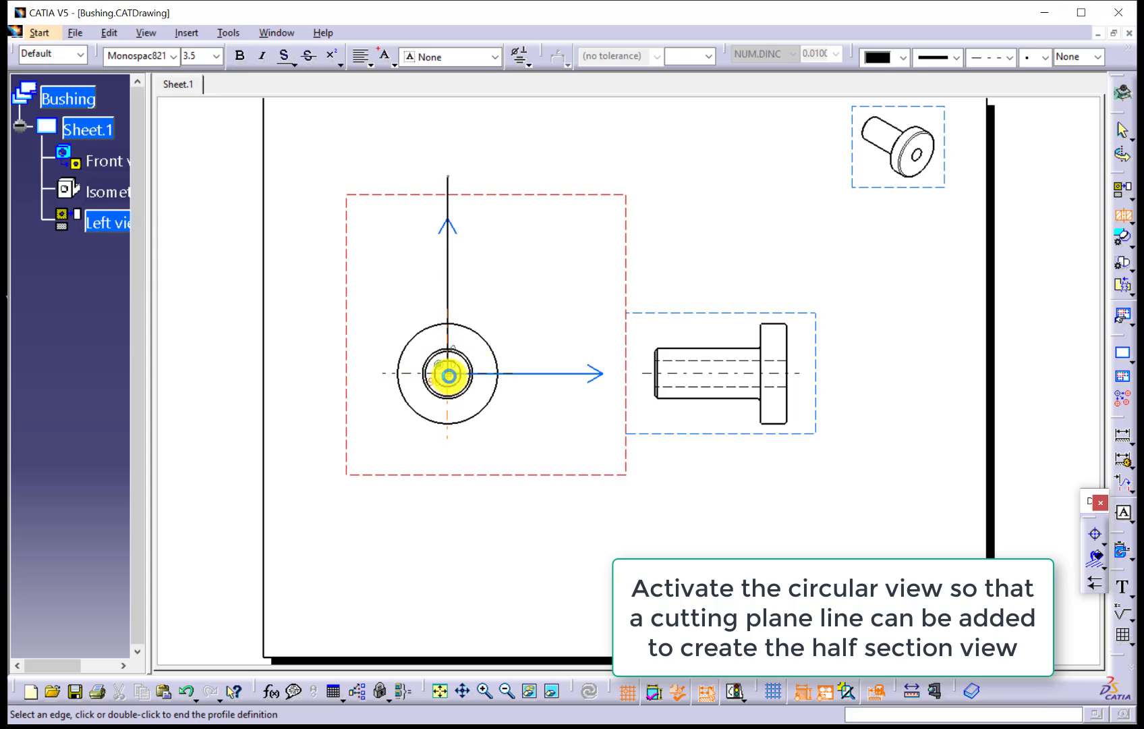
pyautogui.click(611, 377)
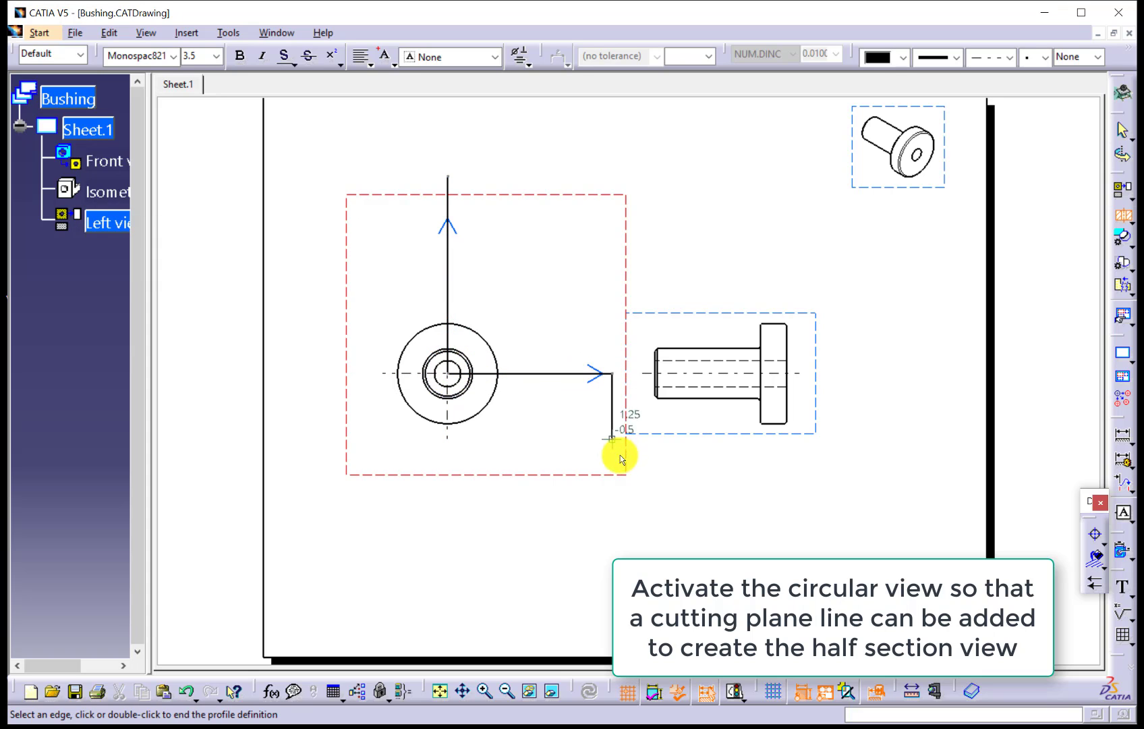
pyautogui.doubleClick(586, 509)
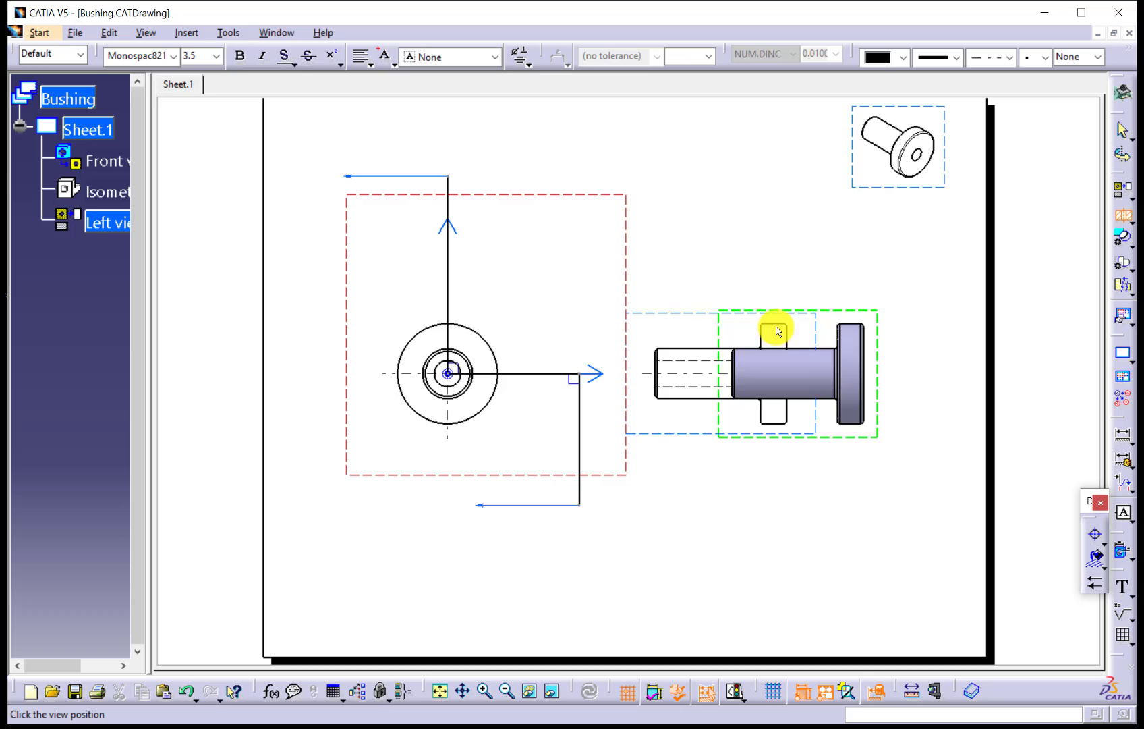
# Place the hatched Section view A-A at 2:1 to the right of the front view.
pyautogui.click(876, 326)
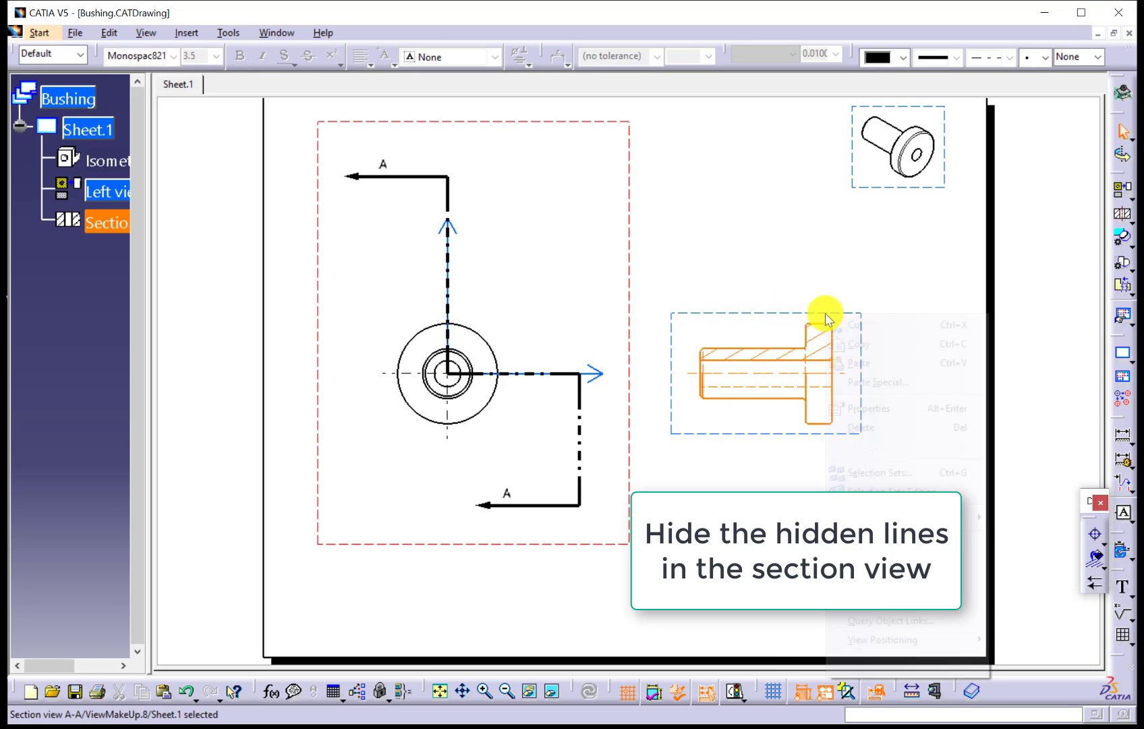
# Turn off hidden lines in section view A-A through its Properties.
pyautogui.rightClick(822, 375)
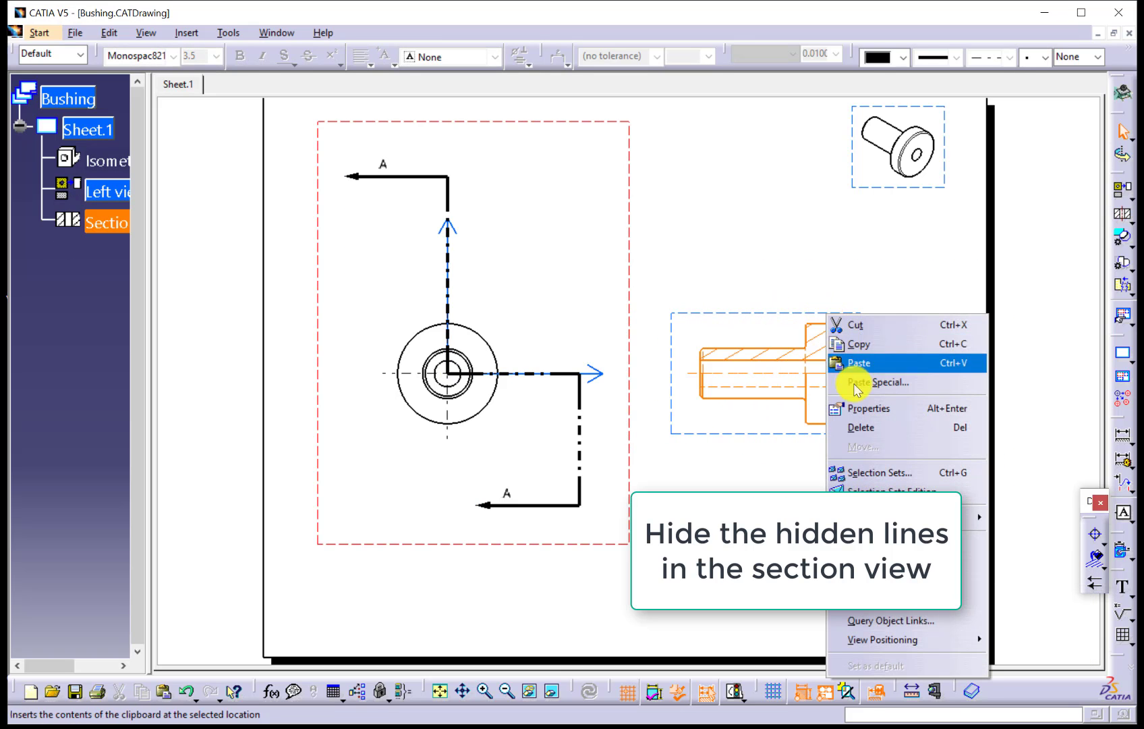
pyautogui.click(860, 409)
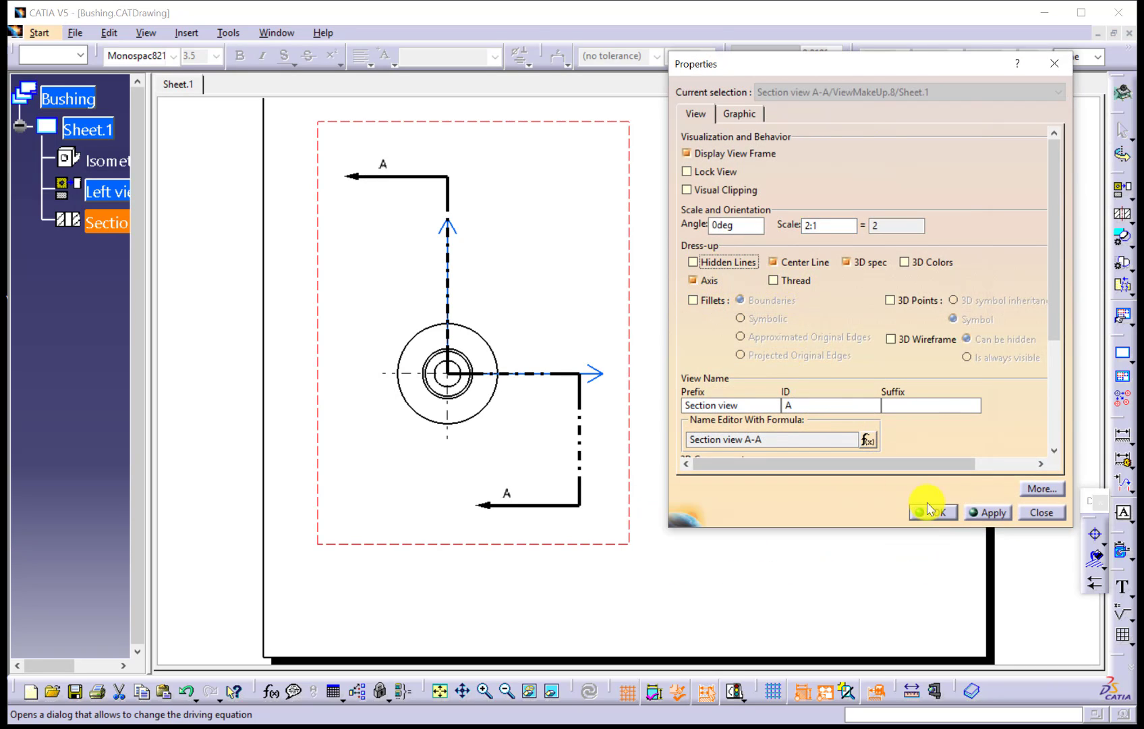
pyautogui.click(927, 511)
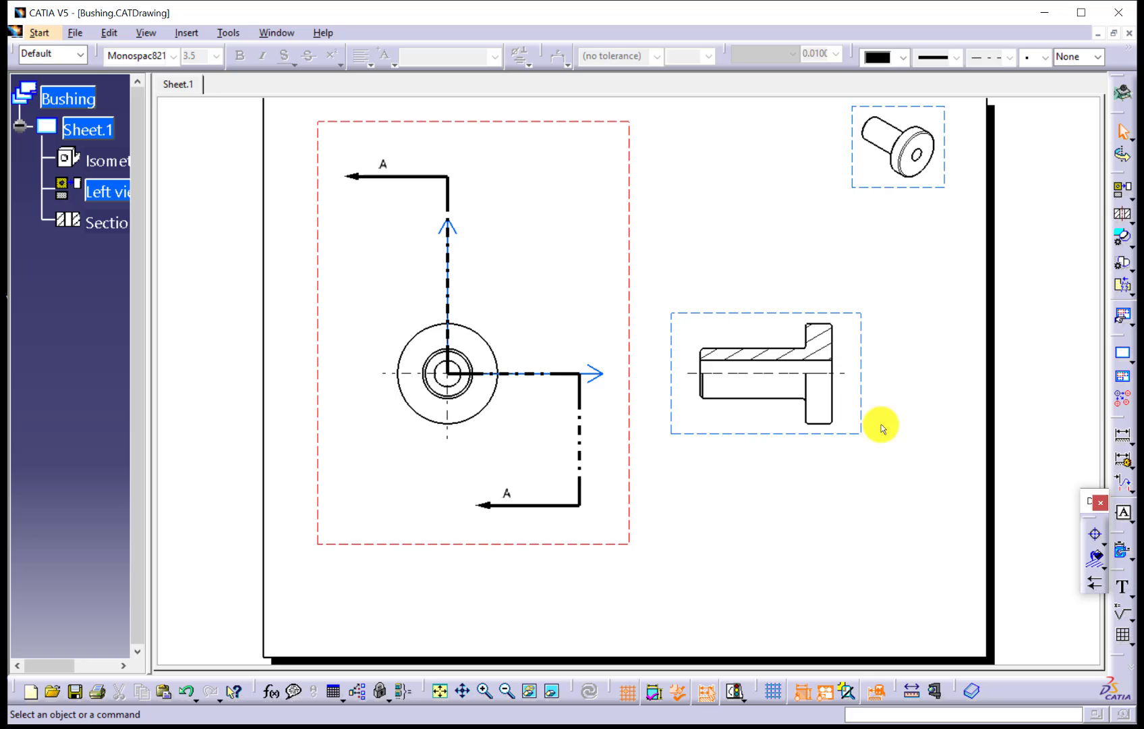
# Set the section hatching pitch to 4.100 mm for denser hatching.
pyautogui.doubleClick(821, 346)
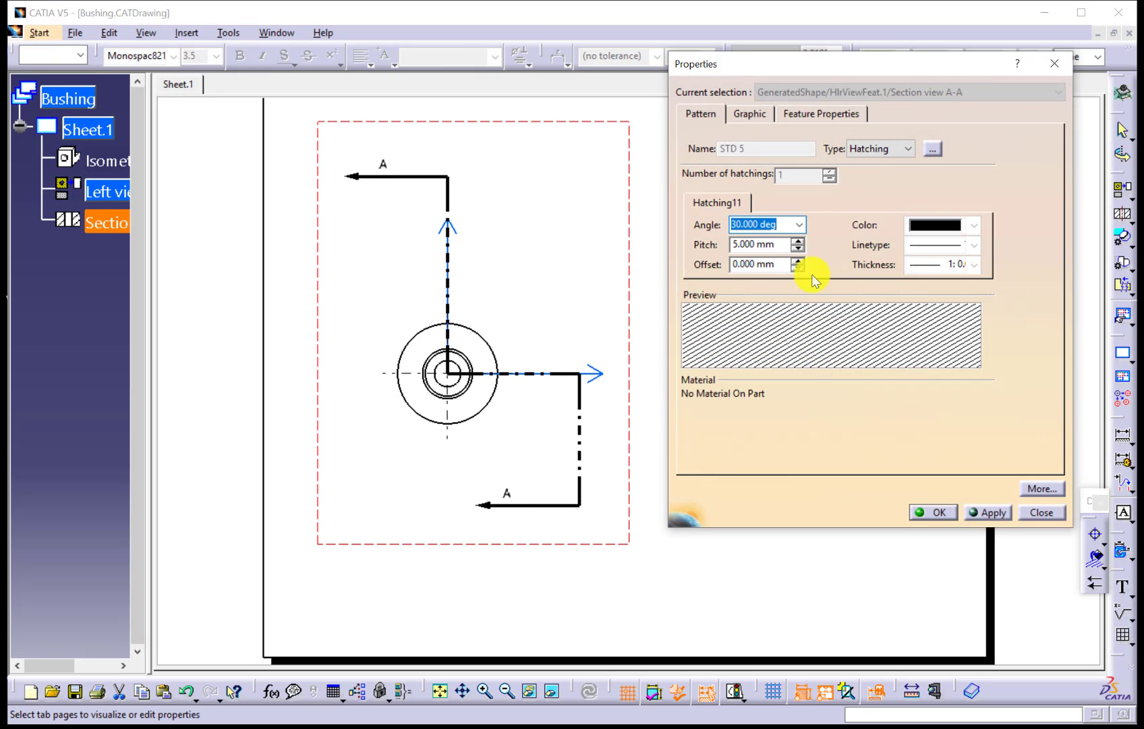
pyautogui.click(798, 249)
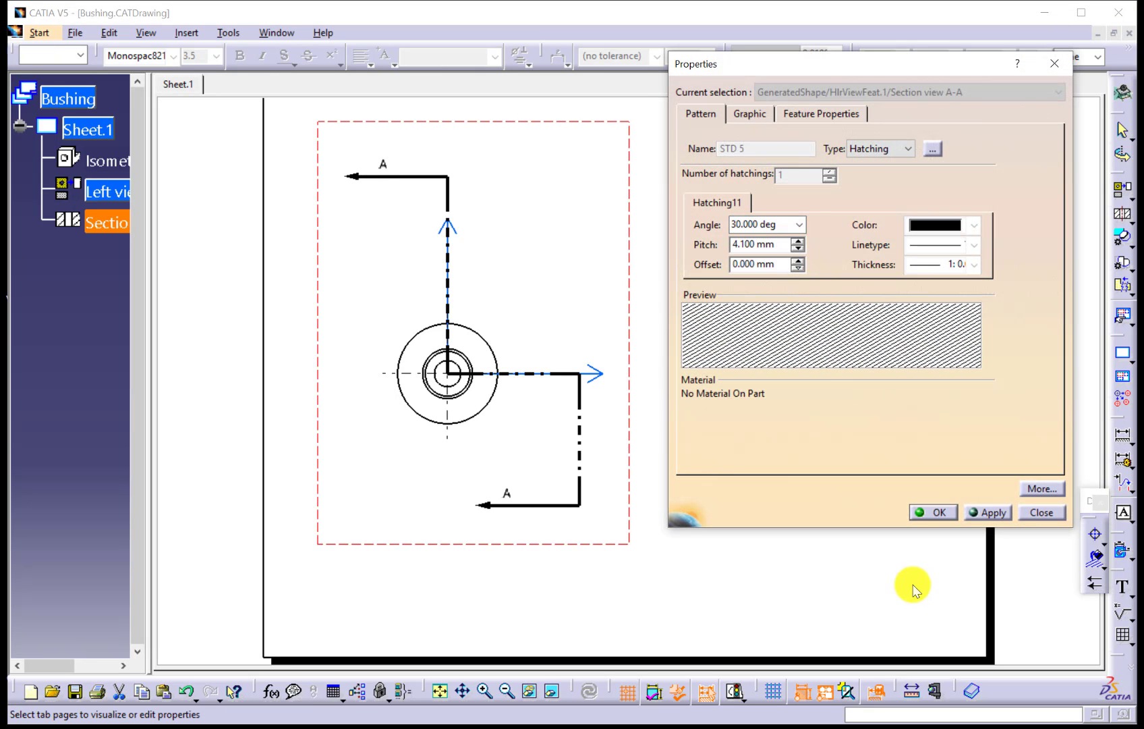
pyautogui.click(930, 513)
pyautogui.click(924, 331)
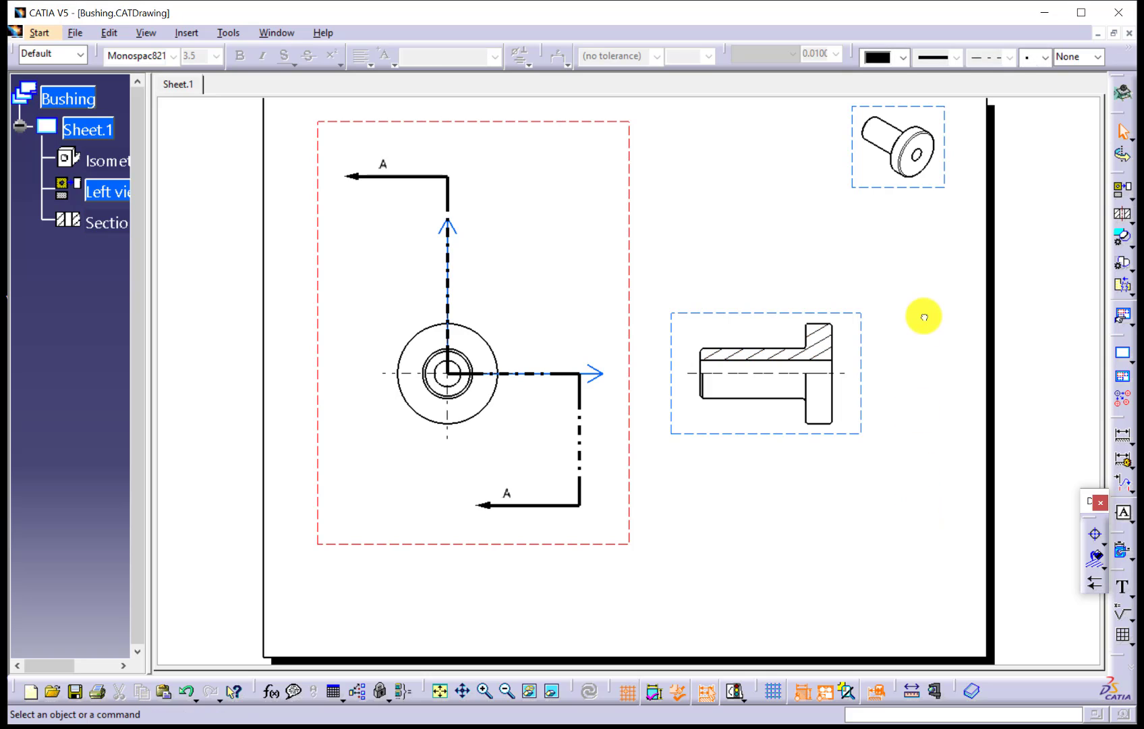